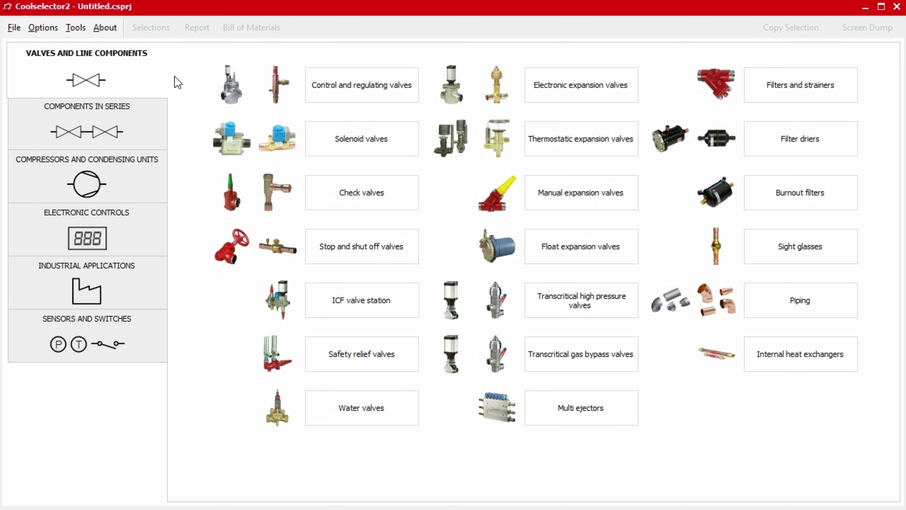
Browse the series components, compressors, electronic controls, industrial applications and sensors categories, then return to Valves and Line Components
left_click(140, 132)
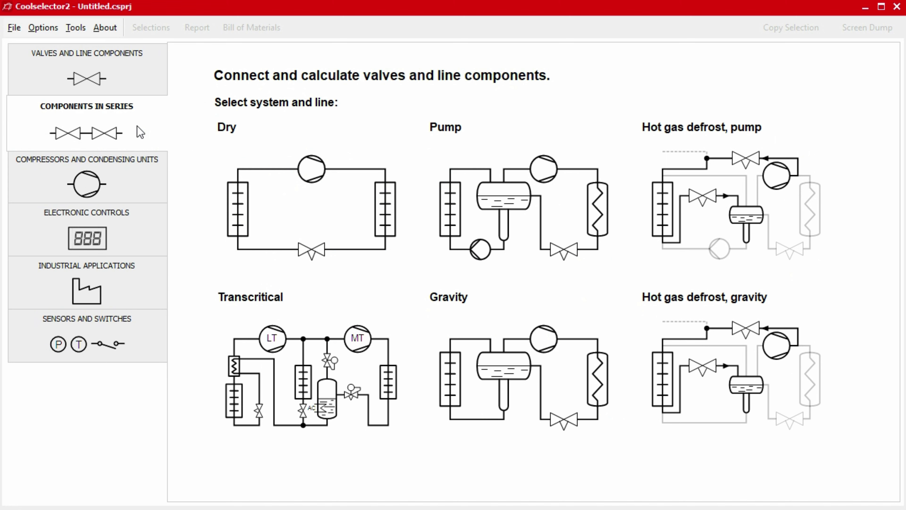
left_click(129, 192)
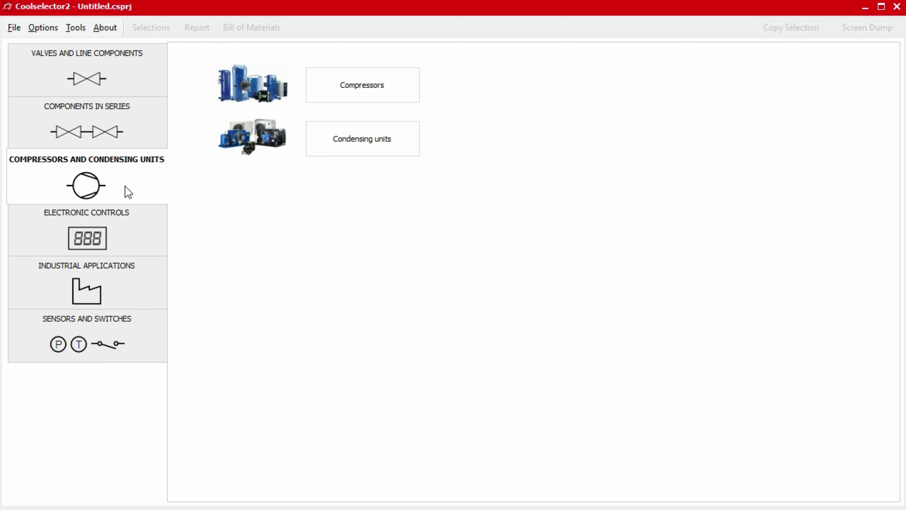
left_click(129, 240)
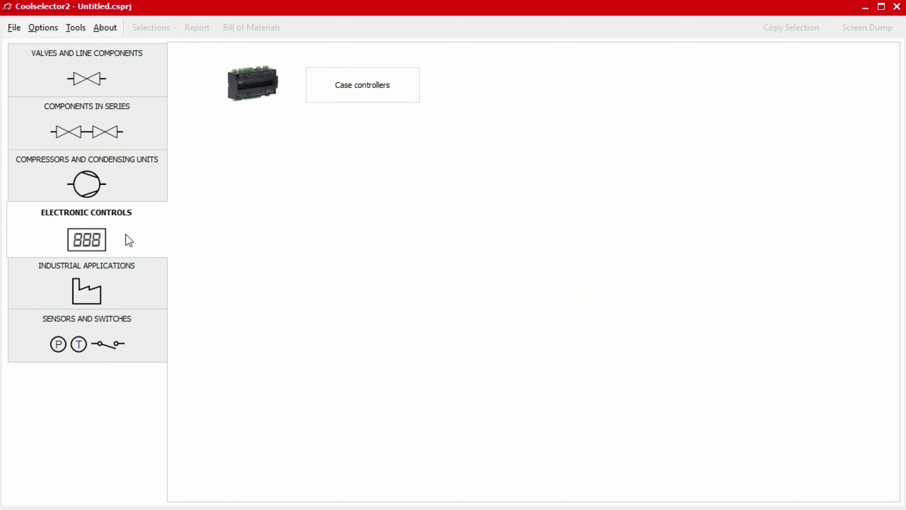
left_click(124, 288)
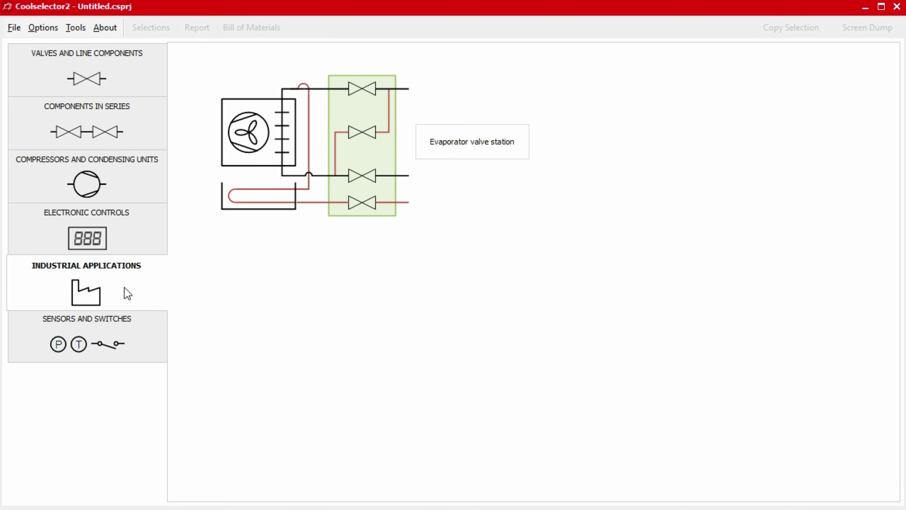
left_click(125, 342)
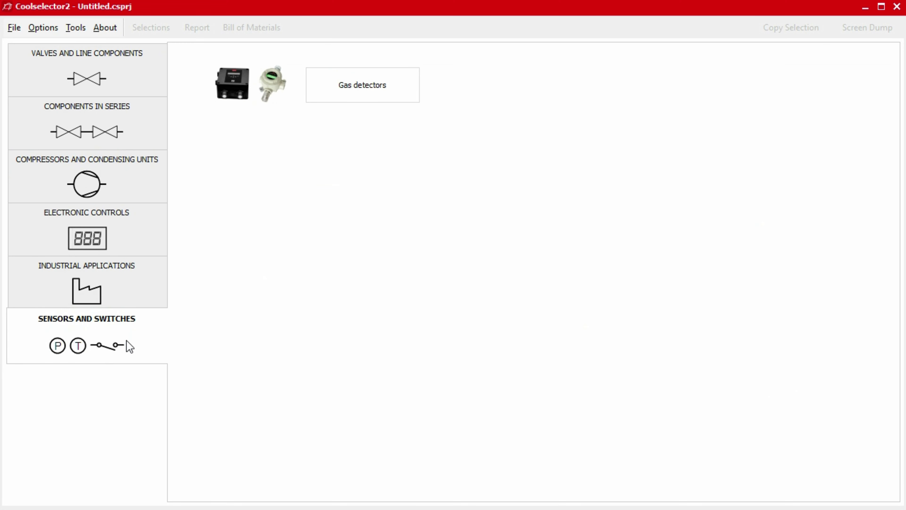
left_click(134, 81)
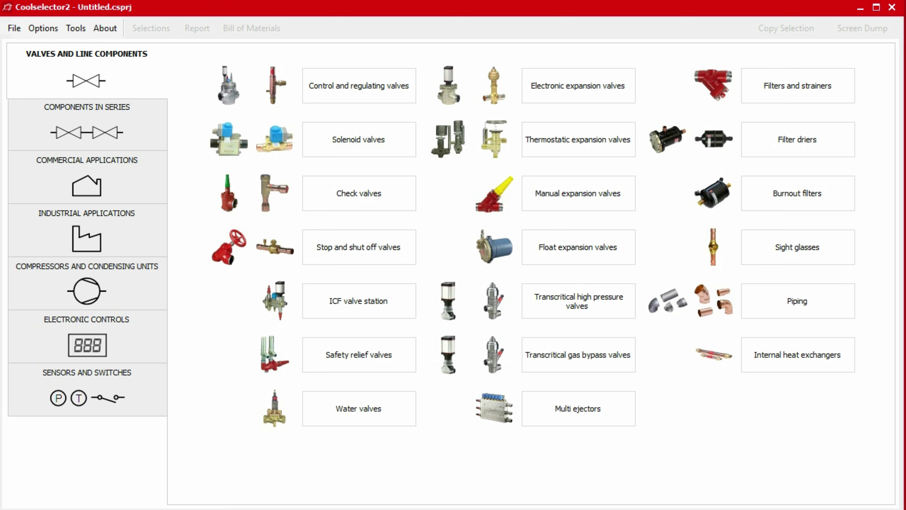
Start an evaporator valve station from Industrial Applications with straight-way valves and DIN-EN Butt weld connections
left_click(125, 229)
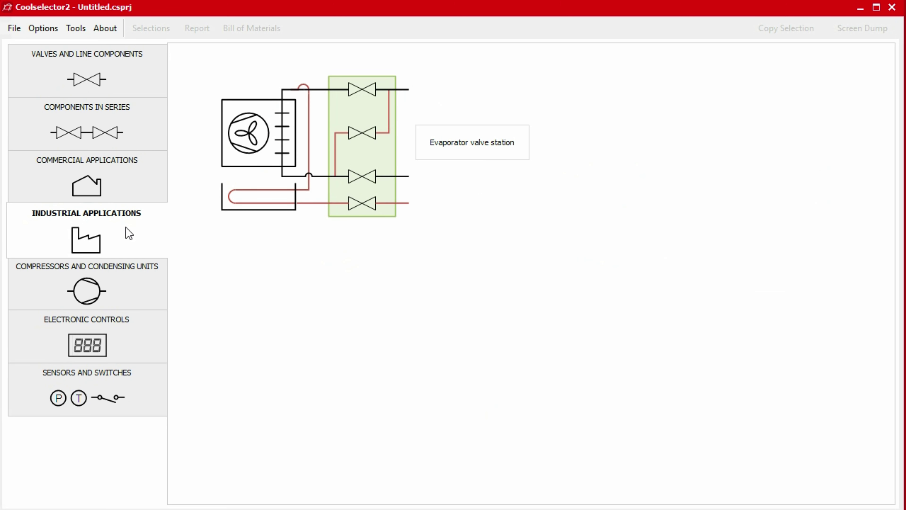
left_click(470, 148)
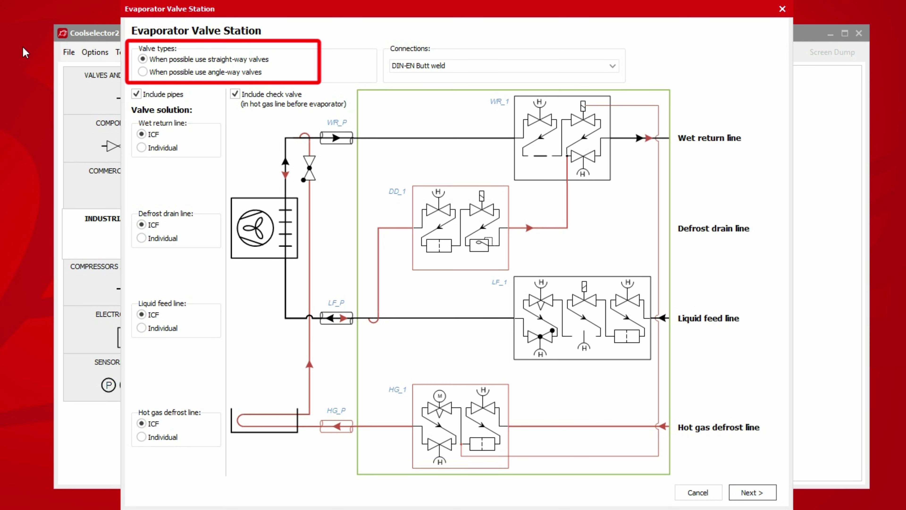
left_click(220, 60)
left_click(226, 71)
left_click(227, 59)
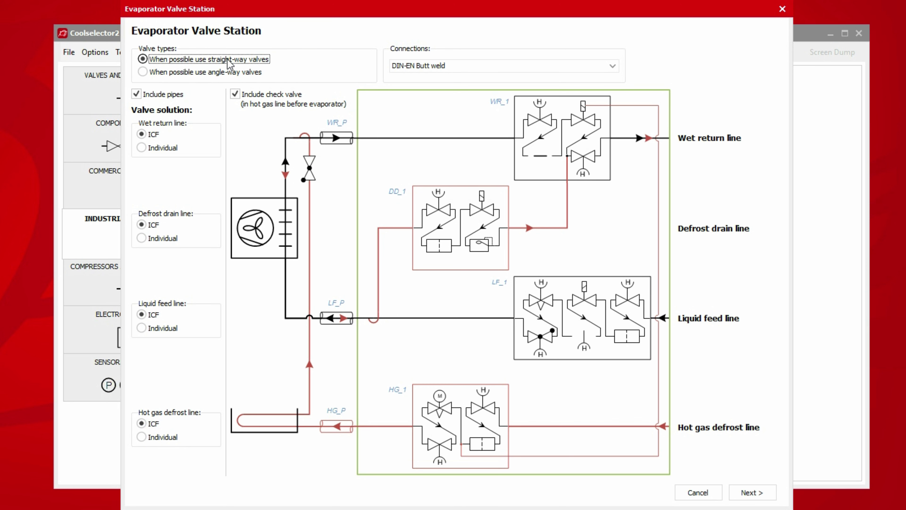
left_click(611, 68)
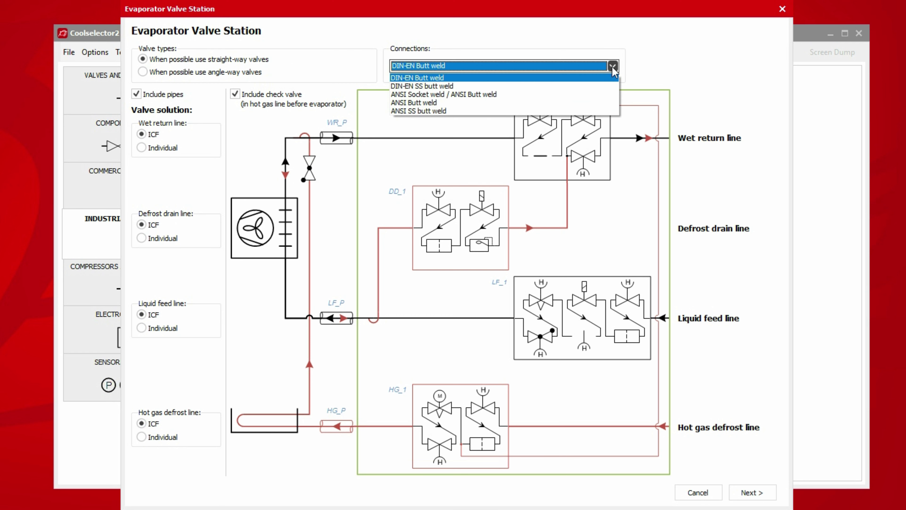
left_click(612, 69)
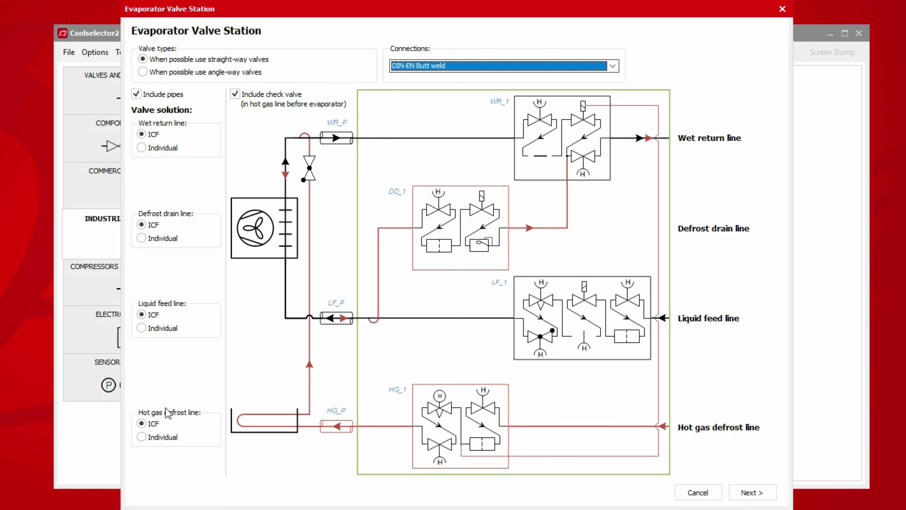
Keep the hot gas defrost line as an ICF block with its check valve included
left_click(163, 436)
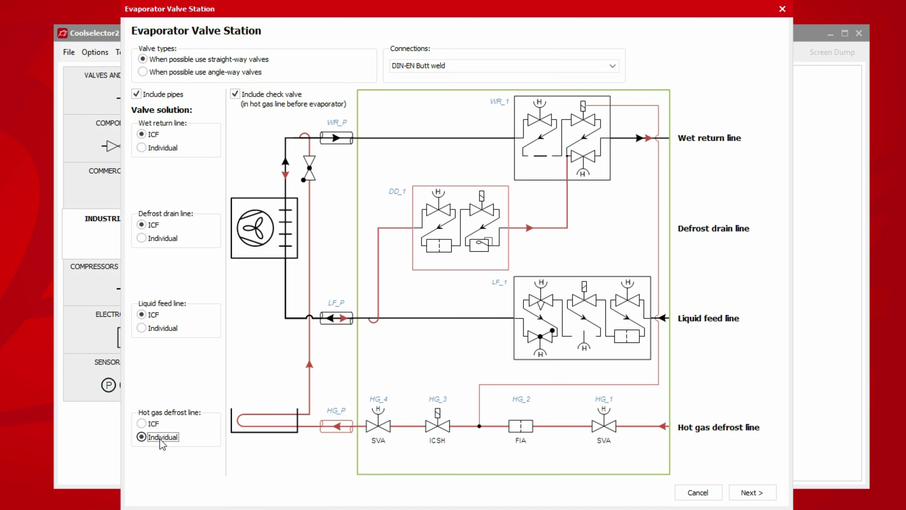
left_click(162, 428)
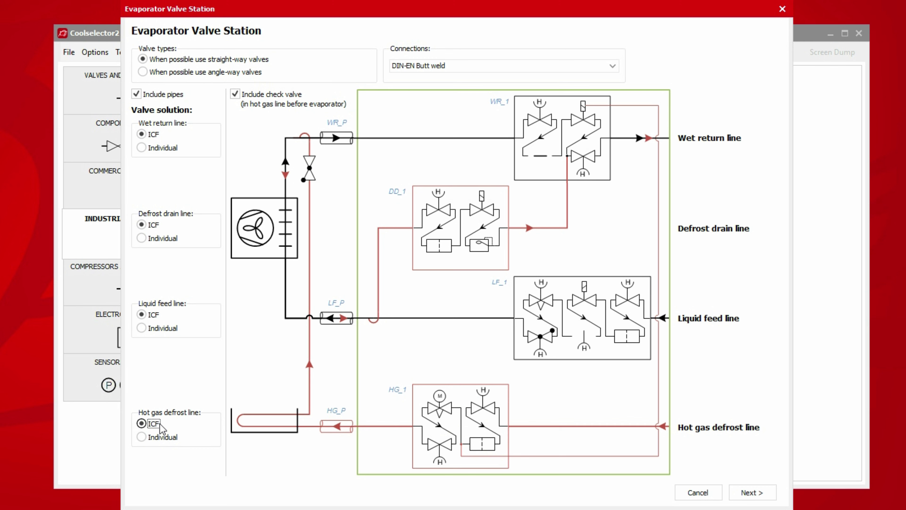
left_click(233, 94)
left_click(234, 94)
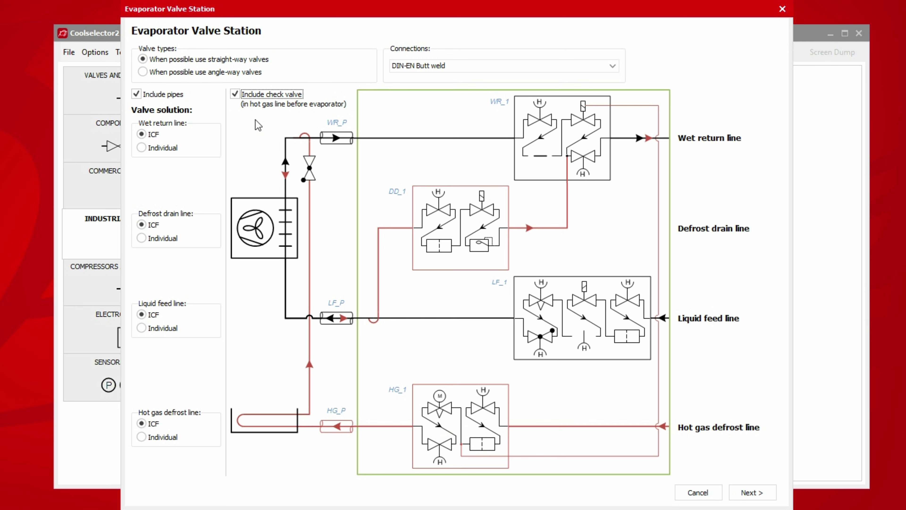
Confirm the 3.00 m station height above the evaporator and advance to operation conditions
left_click(756, 495)
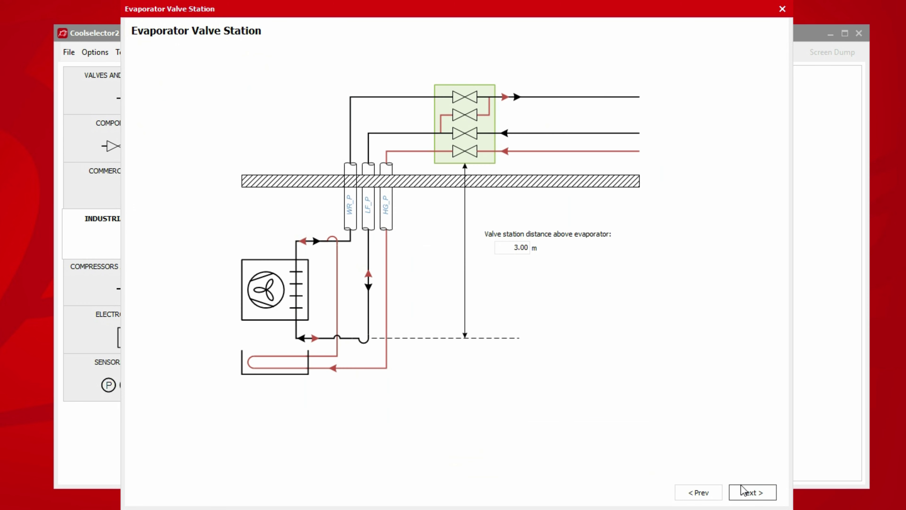
left_click(527, 247)
double_click(508, 245)
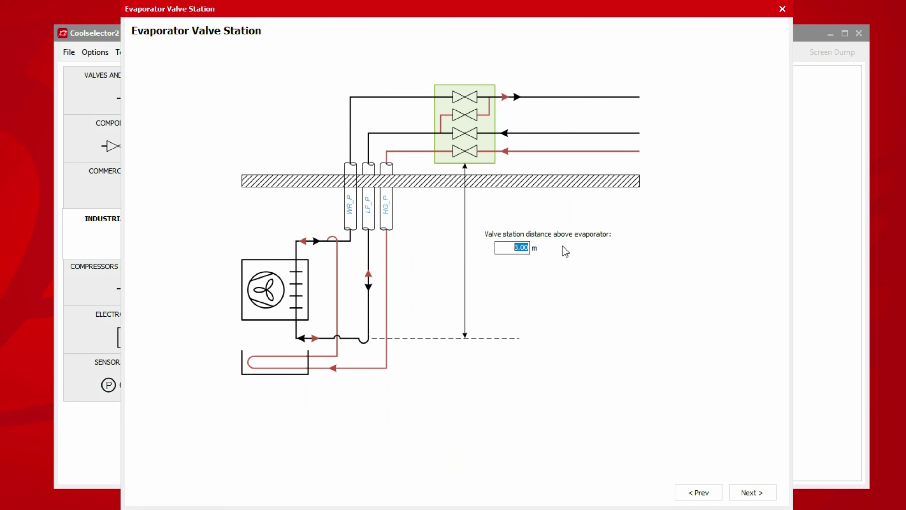
left_click(756, 494)
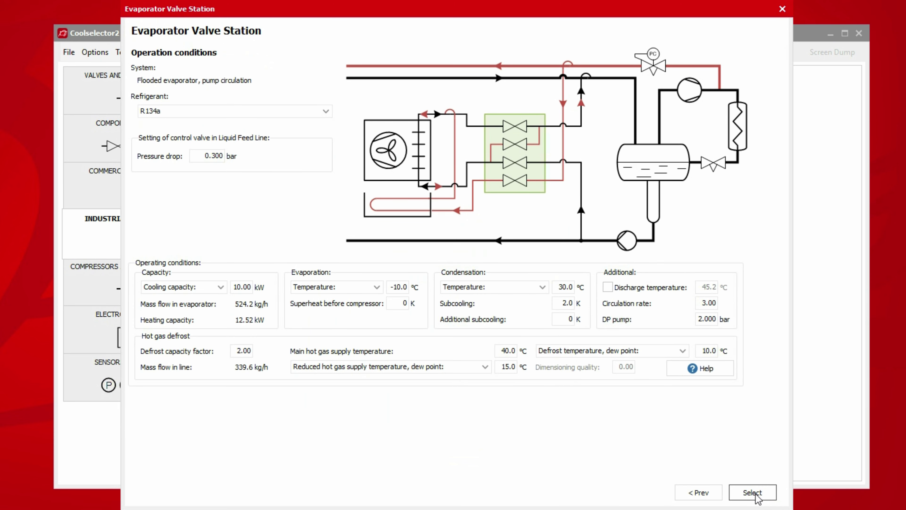
Choose R717 (Ammonia) as the refrigerant
left_click(326, 111)
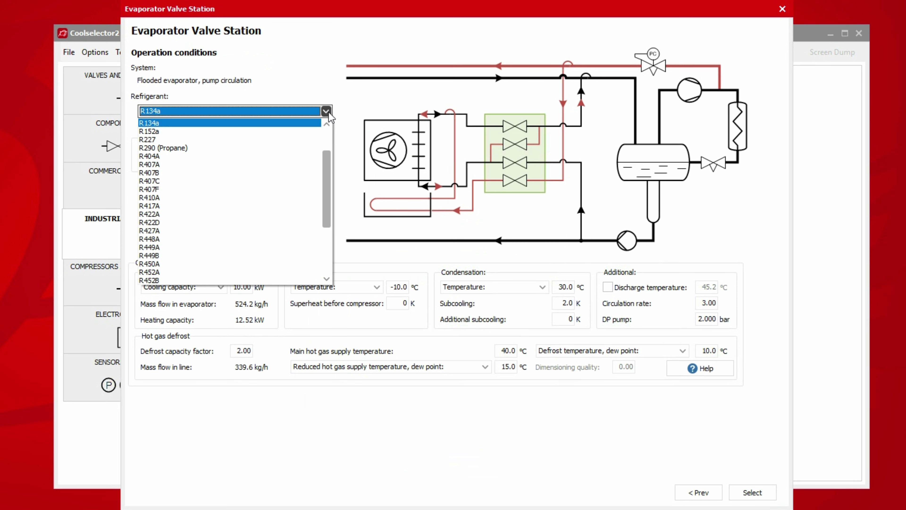
left_click_drag(330, 156, 328, 218)
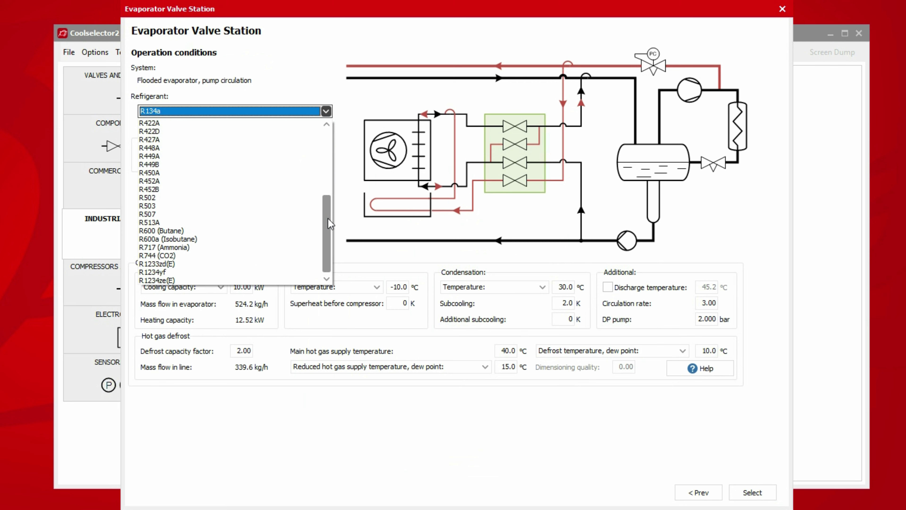
left_click(292, 247)
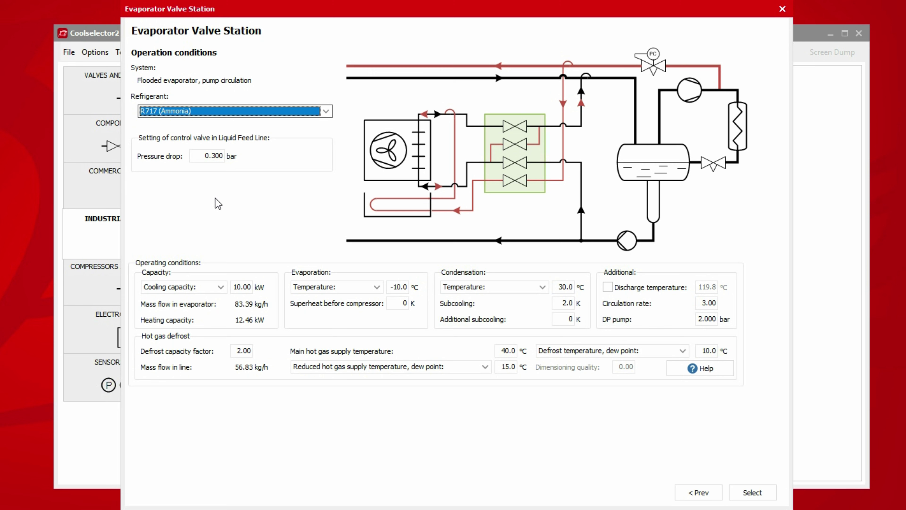
Enter a cooling capacity of 80 kW
left_click(241, 287)
left_click(241, 287)
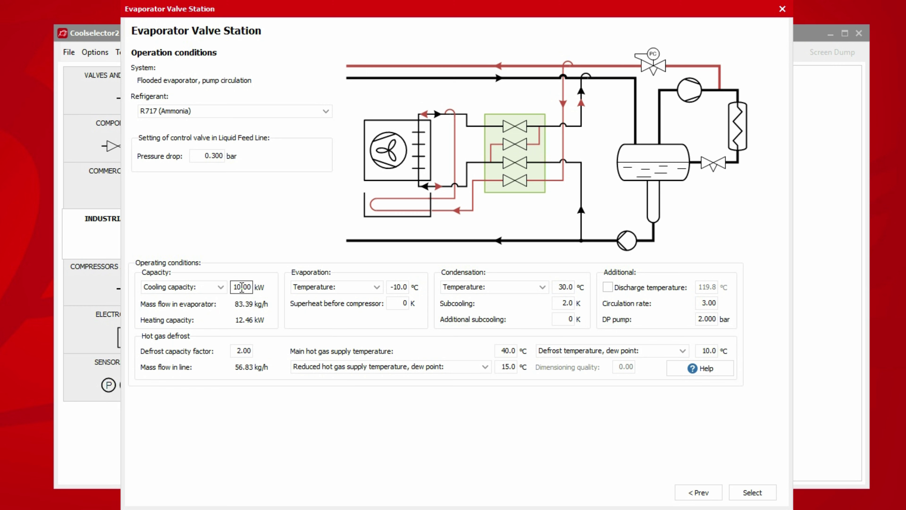
left_click_drag(242, 287, 232, 286)
type("80")
key("Tab")
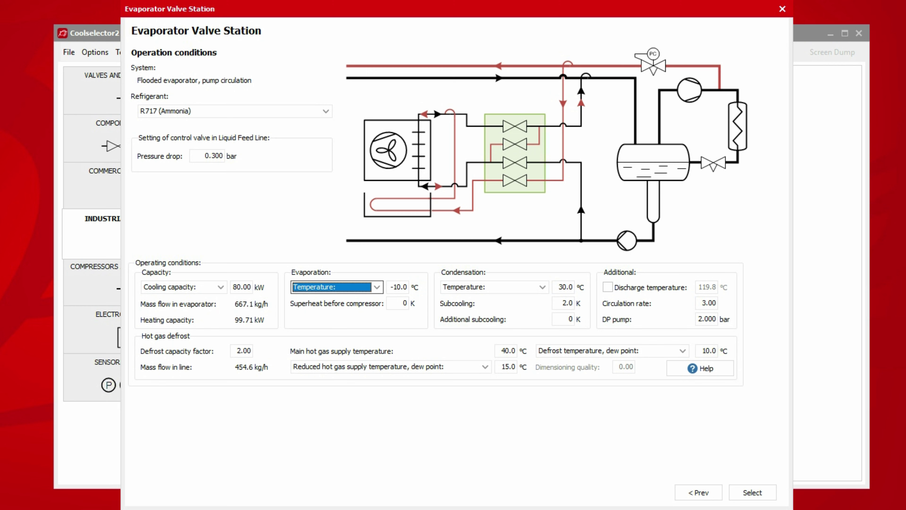
Keep Cooling capacity as the capacity type, trying 100 kW before settling back on 80 kW
left_click(224, 287)
left_click(221, 288)
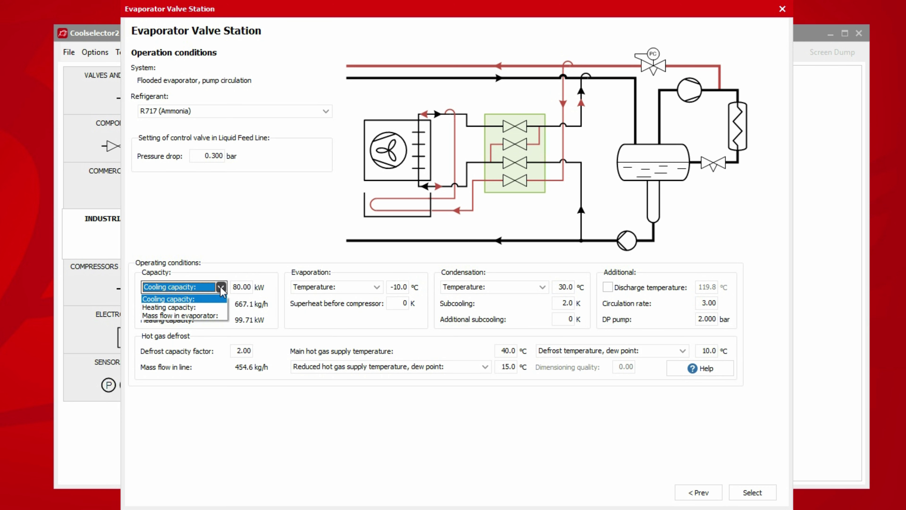
left_click(221, 287)
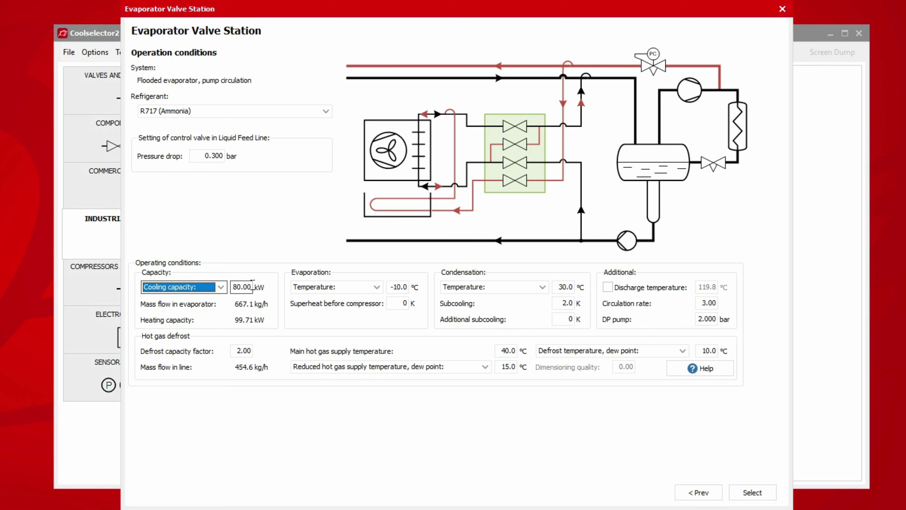
double_click(250, 287)
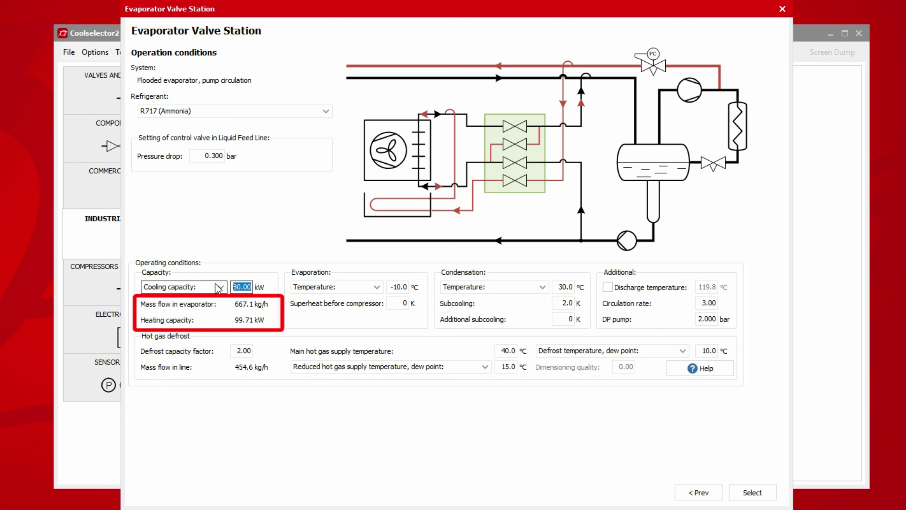
type("100")
key("Tab")
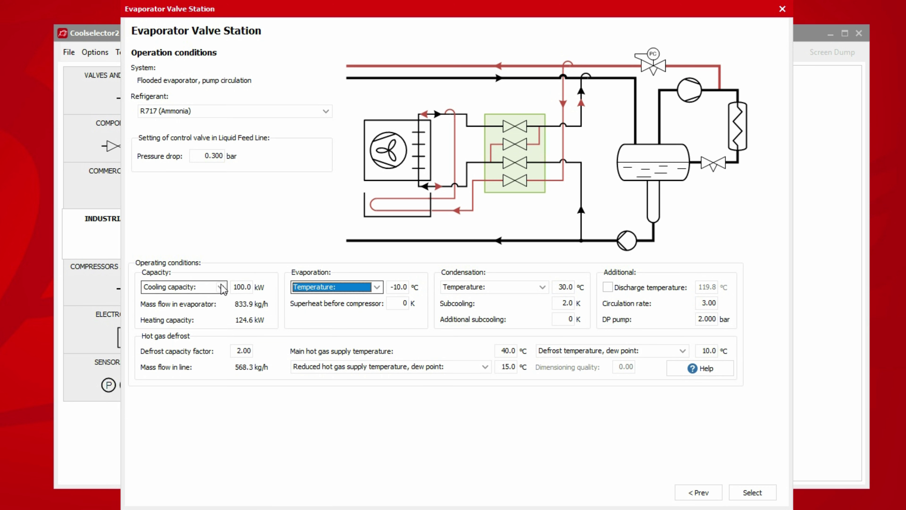
double_click(249, 287)
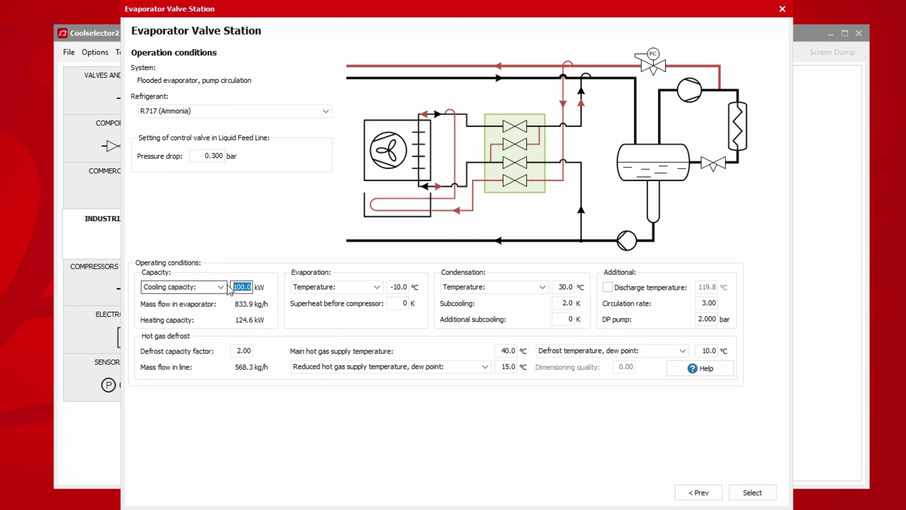
type("80")
key("Tab")
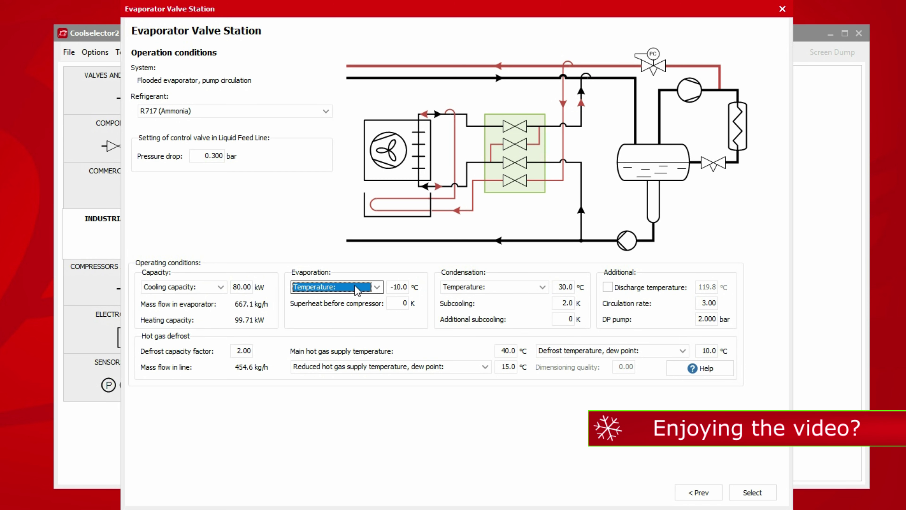
Specify evaporation by temperature and set it to -40 °C
left_click(378, 288)
left_click(378, 289)
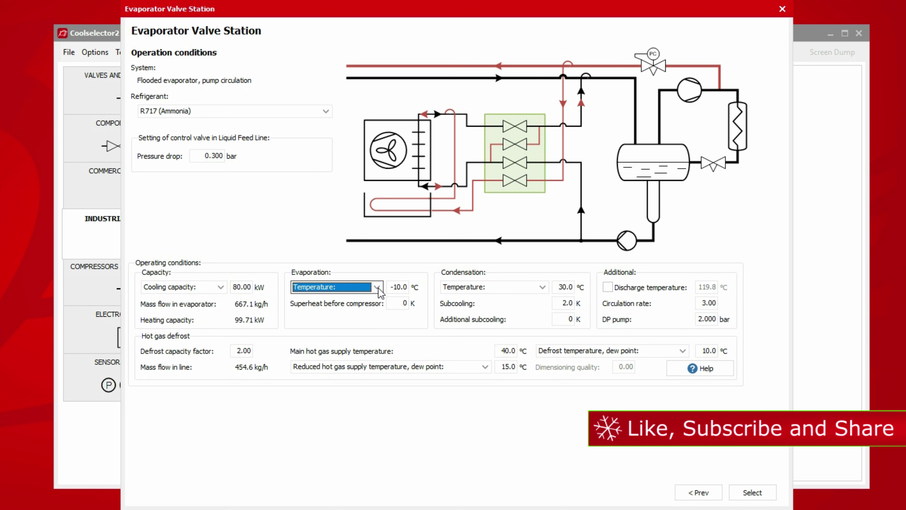
left_click(400, 287)
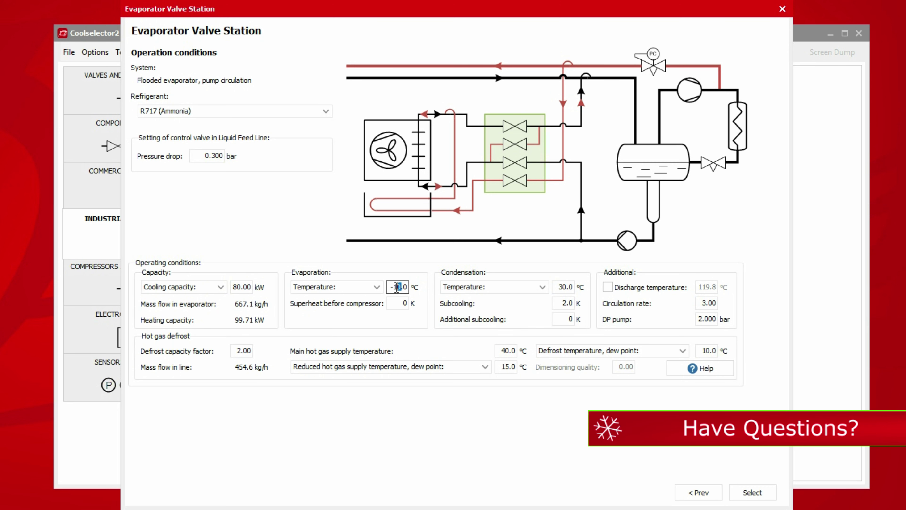
type("-40")
key("Tab")
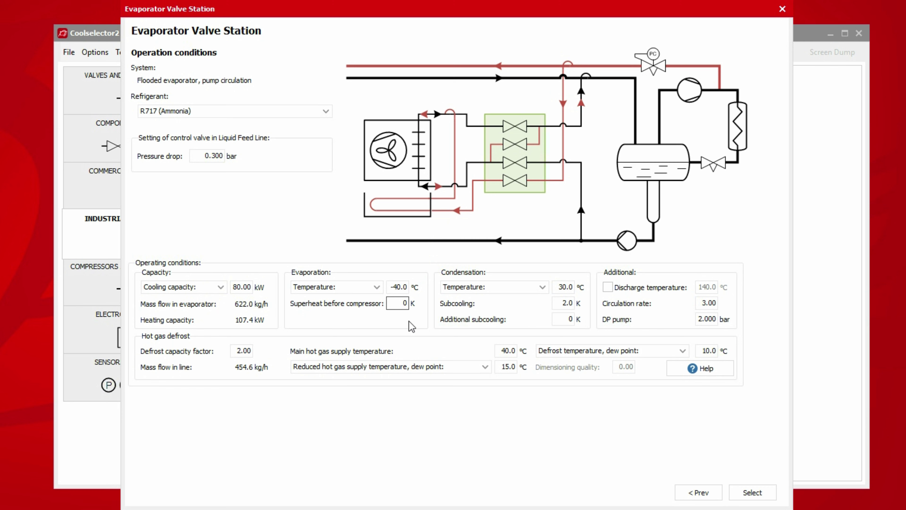
left_click(545, 289)
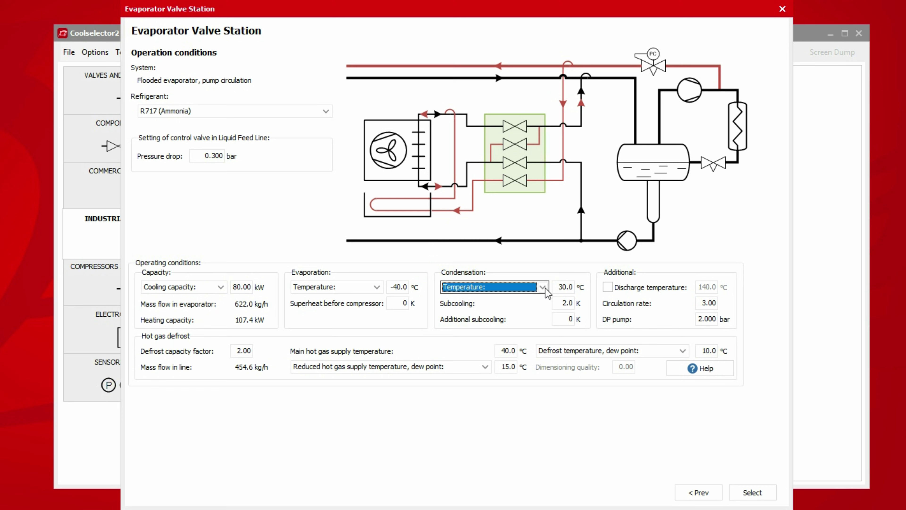
left_click(543, 287)
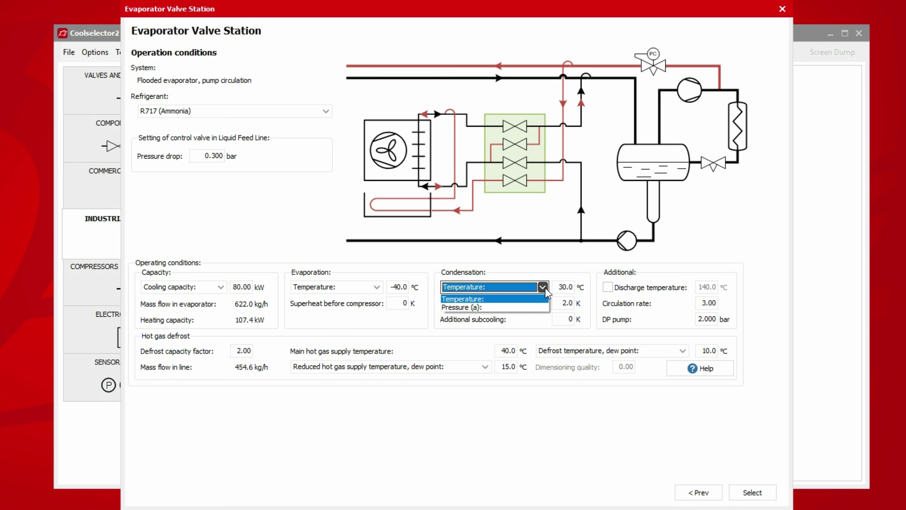
left_click(543, 288)
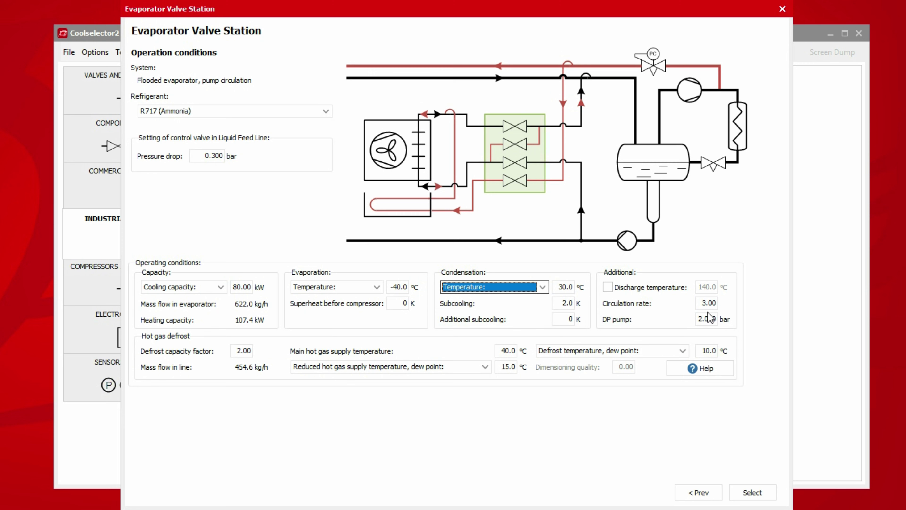
left_click(608, 288)
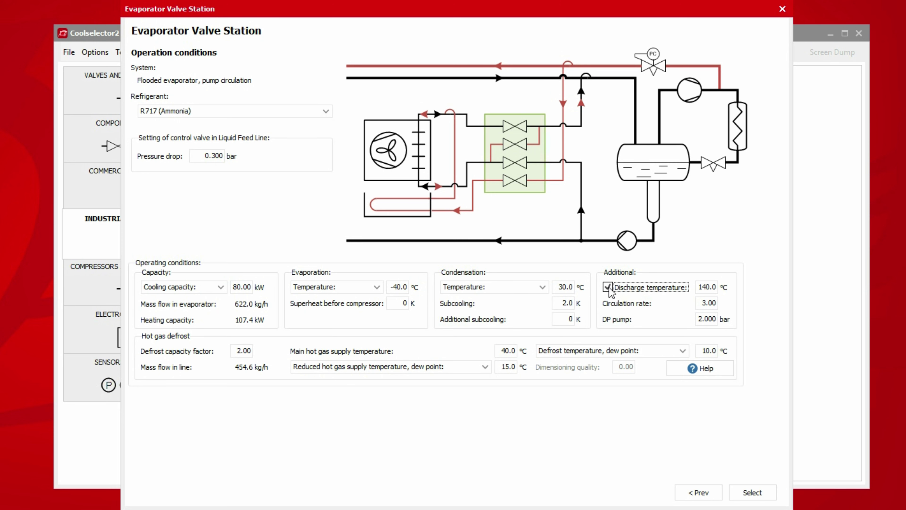
left_click(608, 287)
left_click(485, 368)
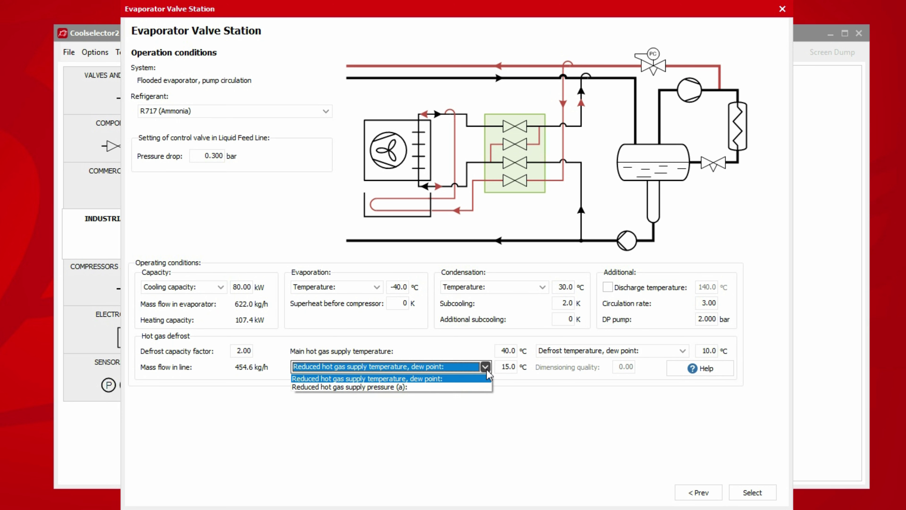
left_click(486, 369)
left_click(683, 351)
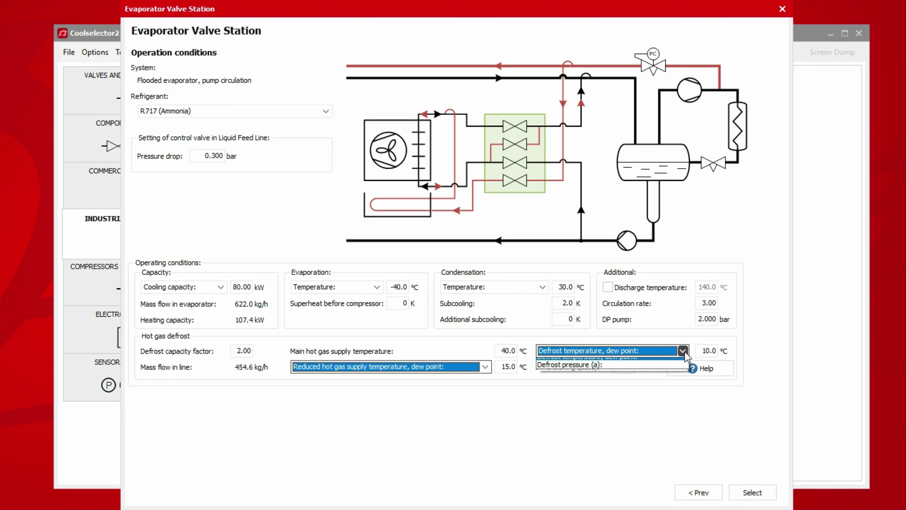
left_click(684, 351)
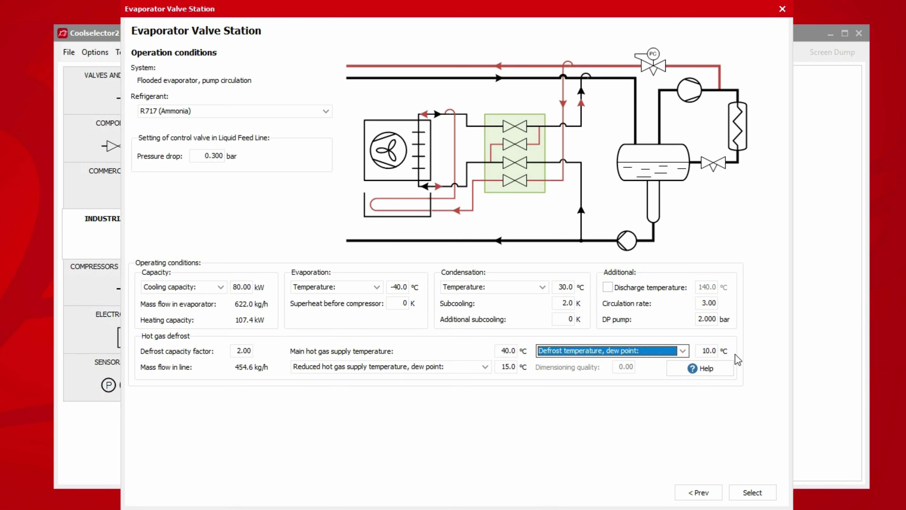
Calculate the selections, yielding ICF-20-6-20D liquid feed and ICF-25-4-25D hot gas valves
left_click(751, 496)
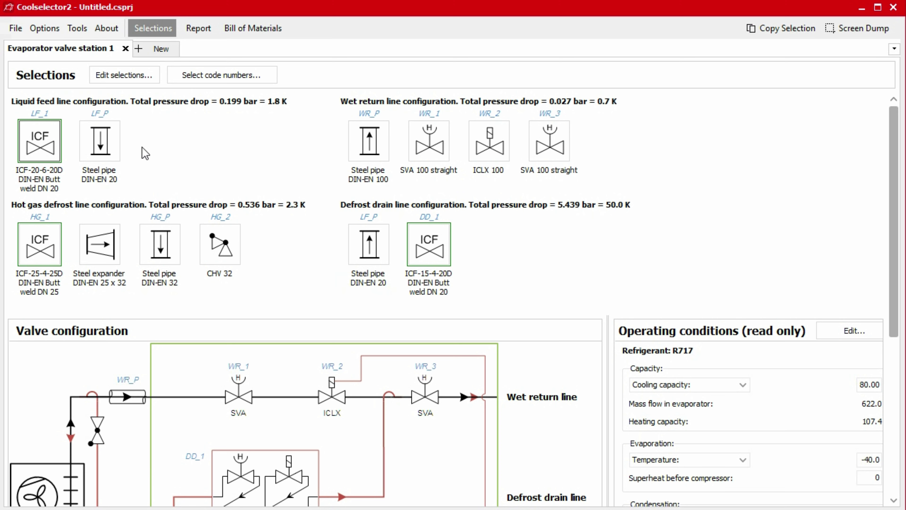
double_click(49, 147)
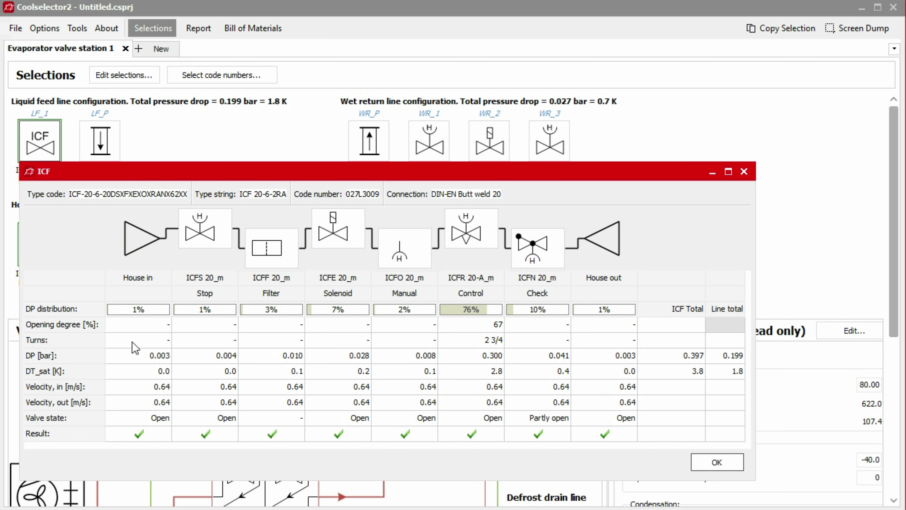
right_click(140, 358)
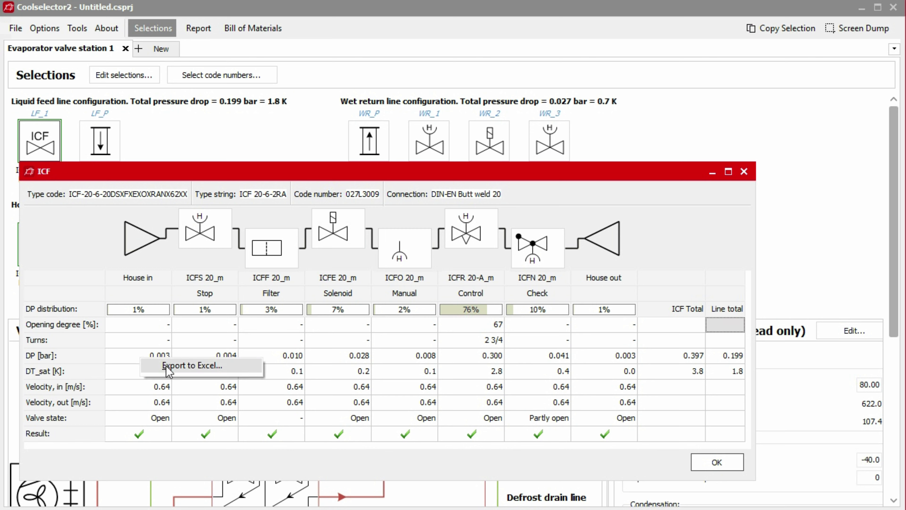
left_click(129, 361)
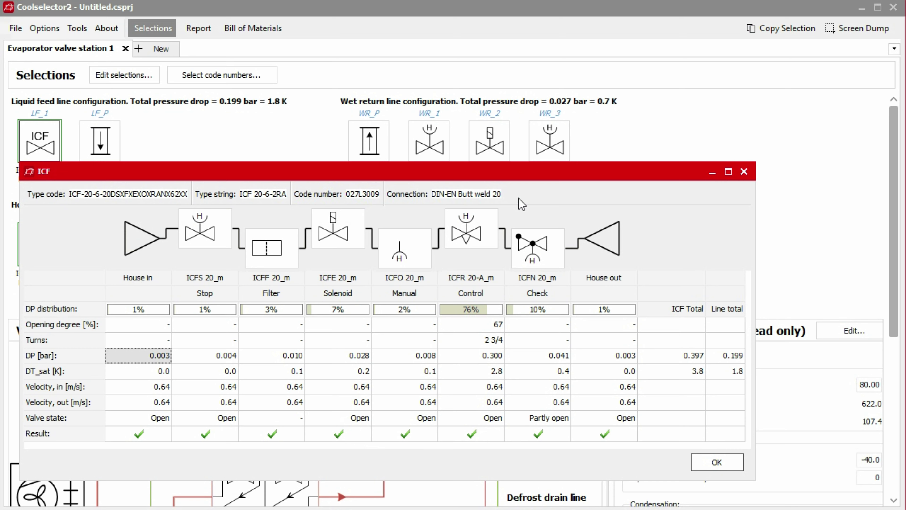
left_click(708, 462)
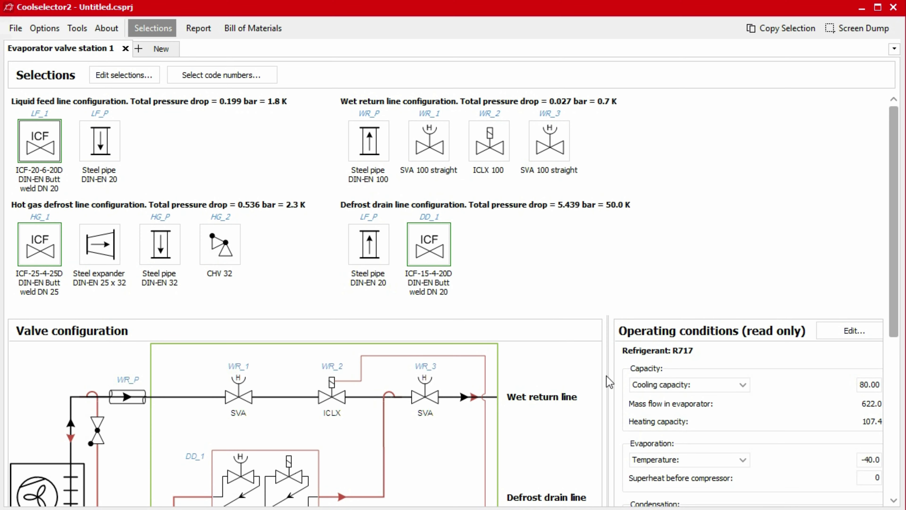
left_click(424, 139)
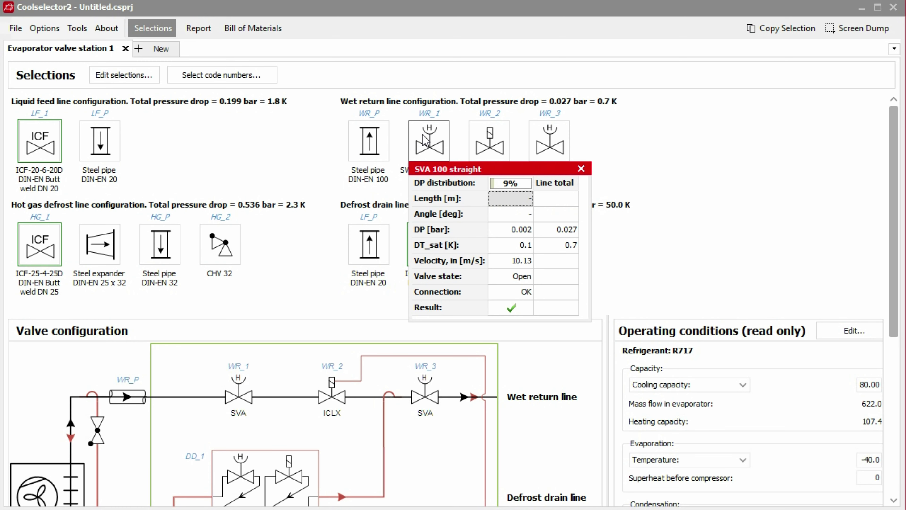
left_click(580, 174)
scroll(546, 291, "down", 5)
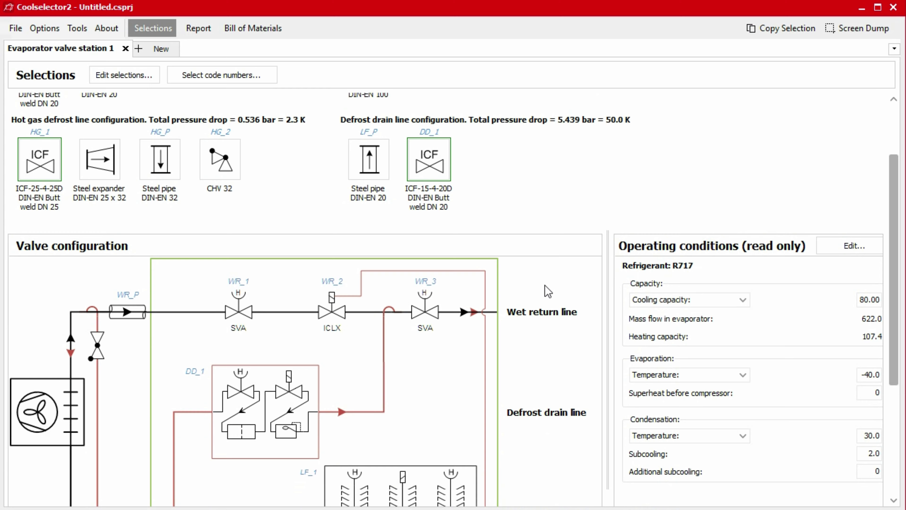
scroll(550, 292, "down", 2)
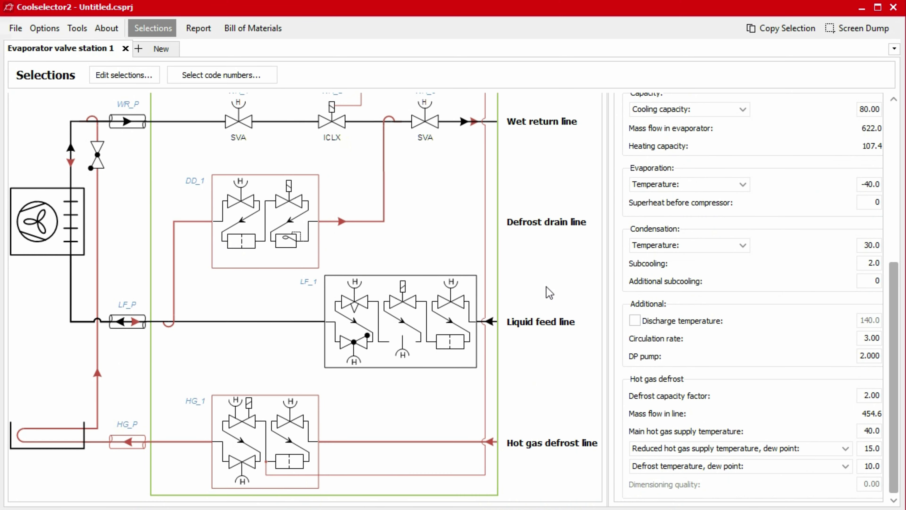
scroll(549, 293, "up", 1)
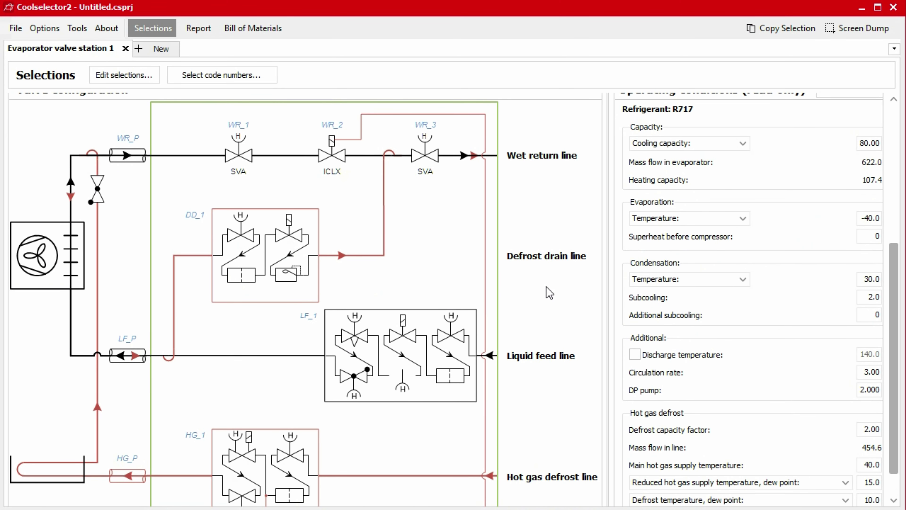
scroll(549, 292, "up", 1)
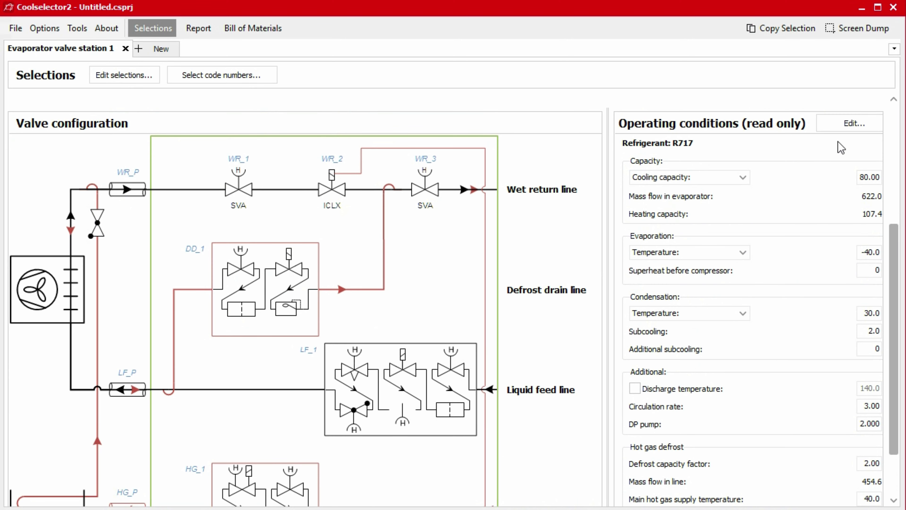
scroll(853, 116, "up", 5)
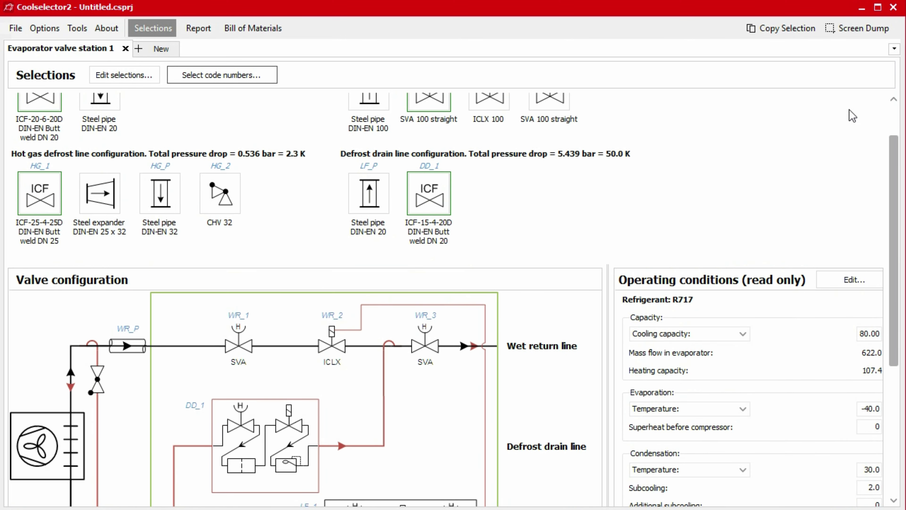
scroll(853, 116, "up", 2)
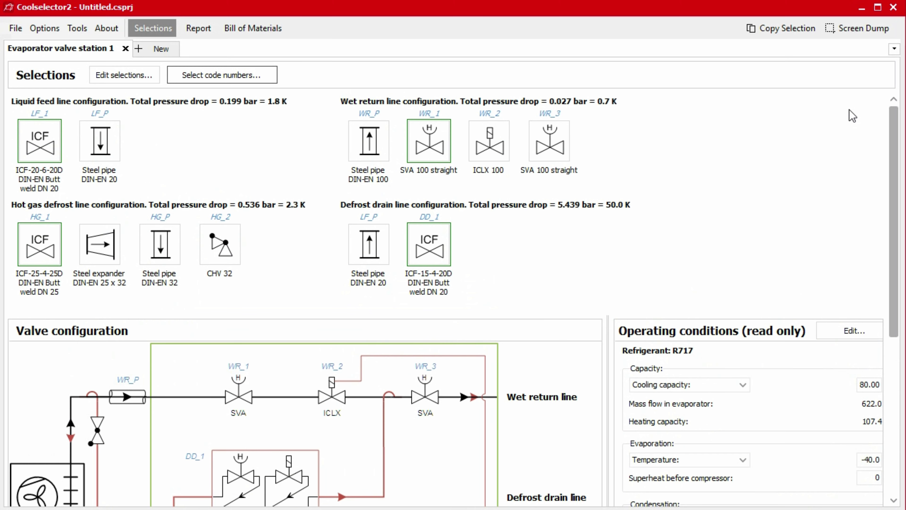
left_click(212, 76)
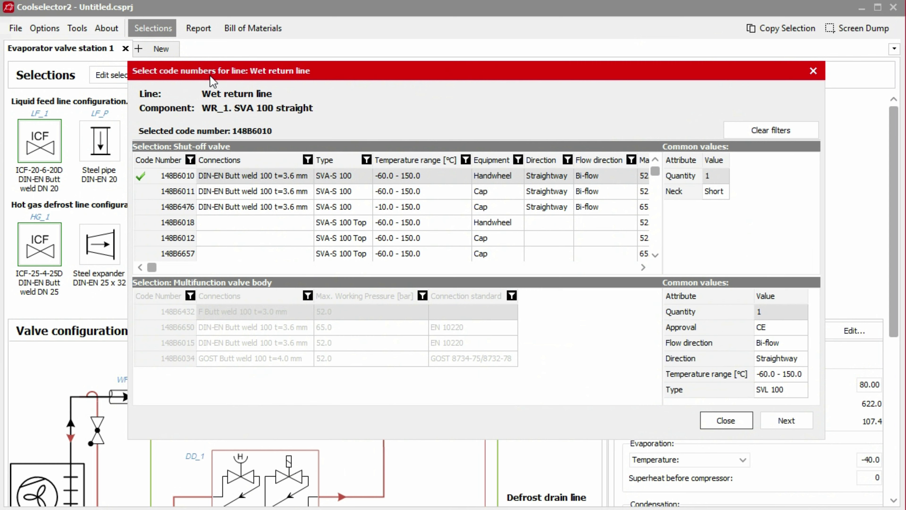
left_click(143, 195)
left_click(144, 207)
left_click(142, 175)
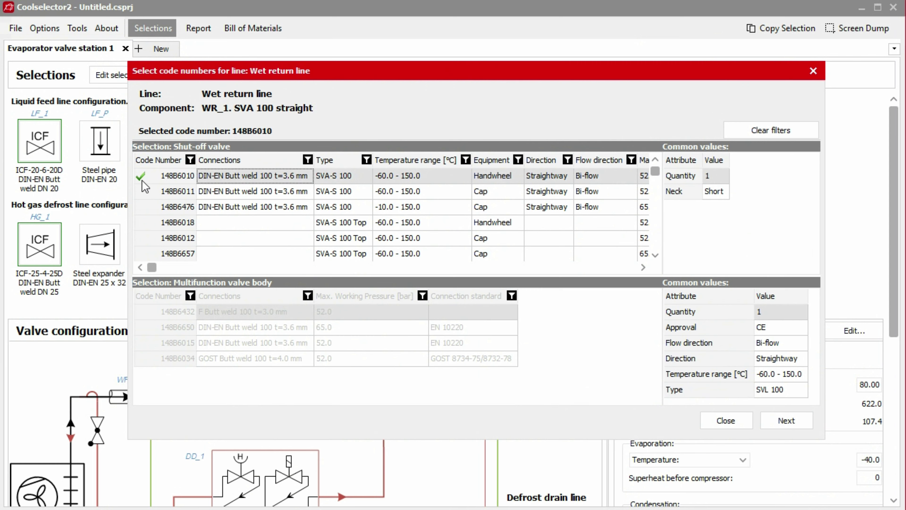
left_click_drag(440, 72, 448, 231)
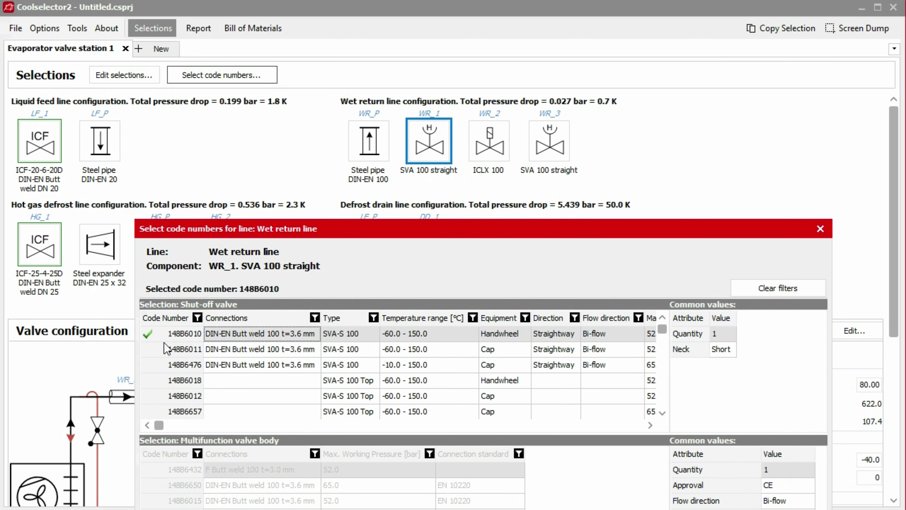
left_click(153, 350)
left_click(153, 365)
left_click(152, 335)
left_click_drag(369, 235, 390, 52)
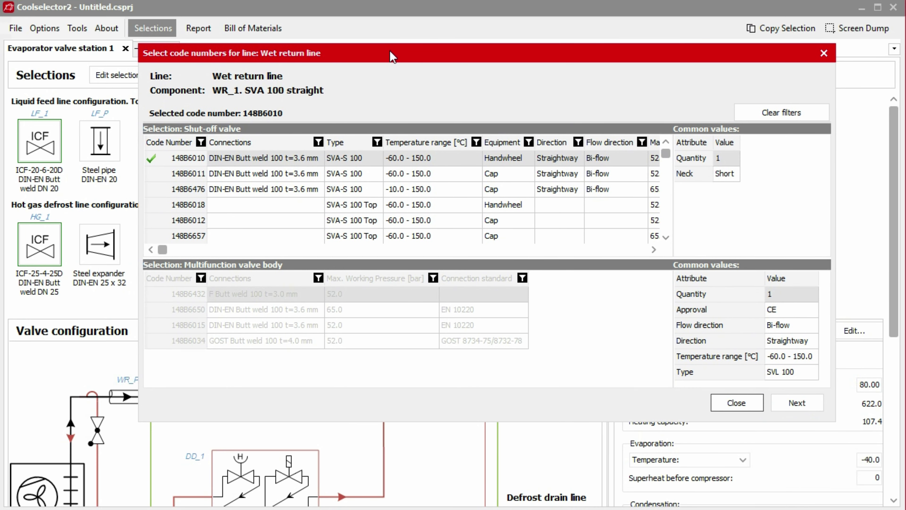
left_click(726, 402)
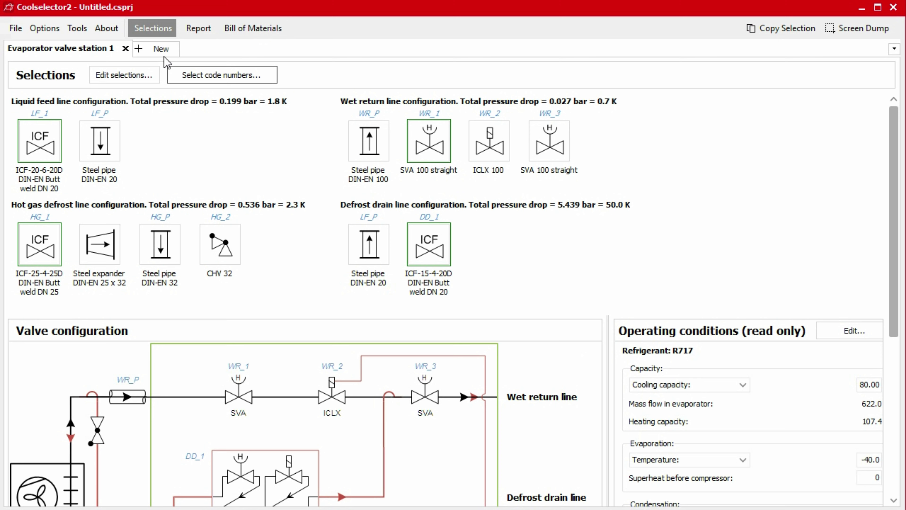
Open Edit selections… for the valve station's chosen components
left_click(121, 80)
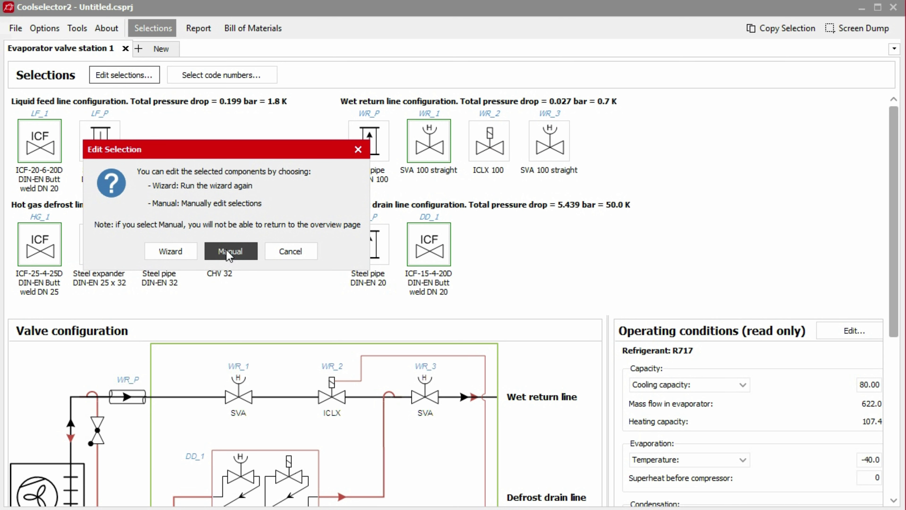
Choose Manual editing, starting on the pump liquid feed line components
left_click(230, 252)
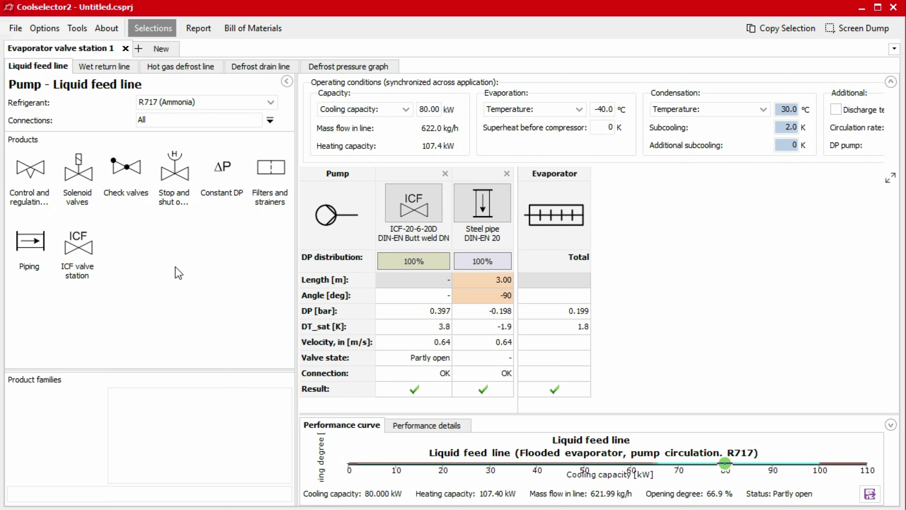
Make the liquid feed ICF a Customized ICF, reviewing control valve module options without changes
left_click(414, 206)
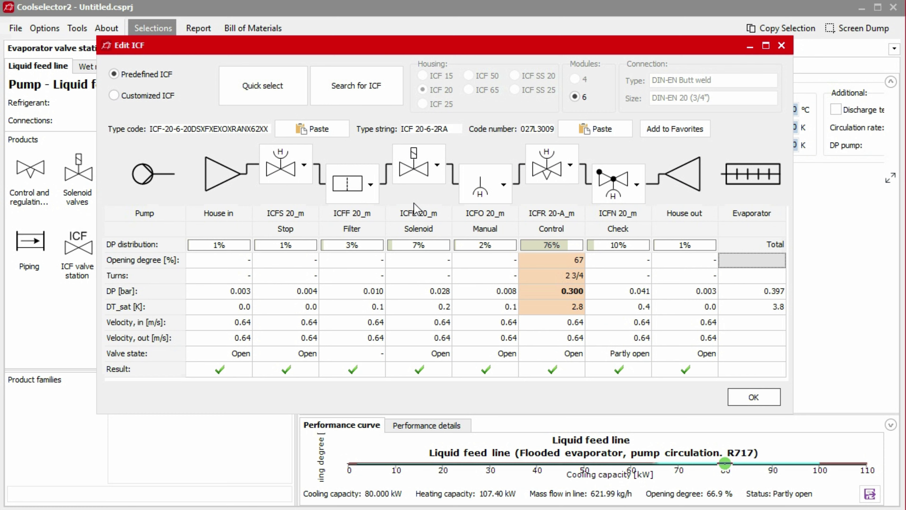
left_click(143, 97)
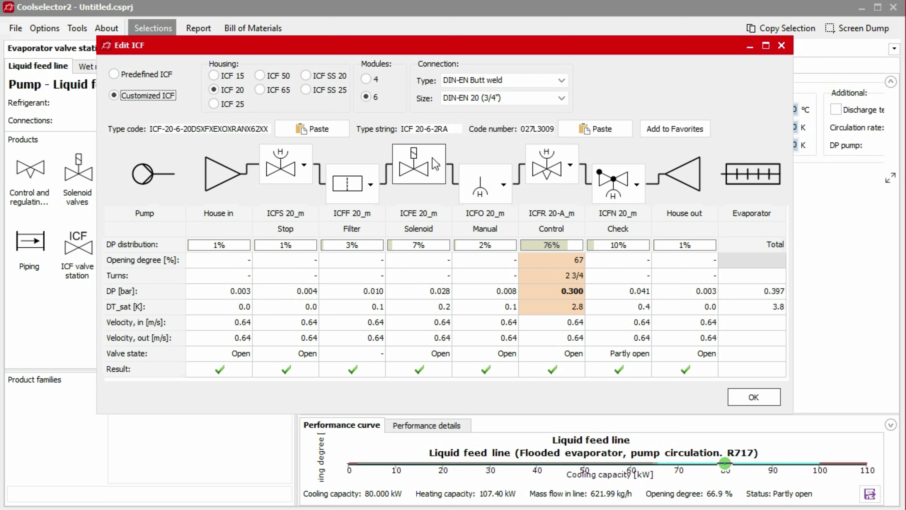
left_click(570, 175)
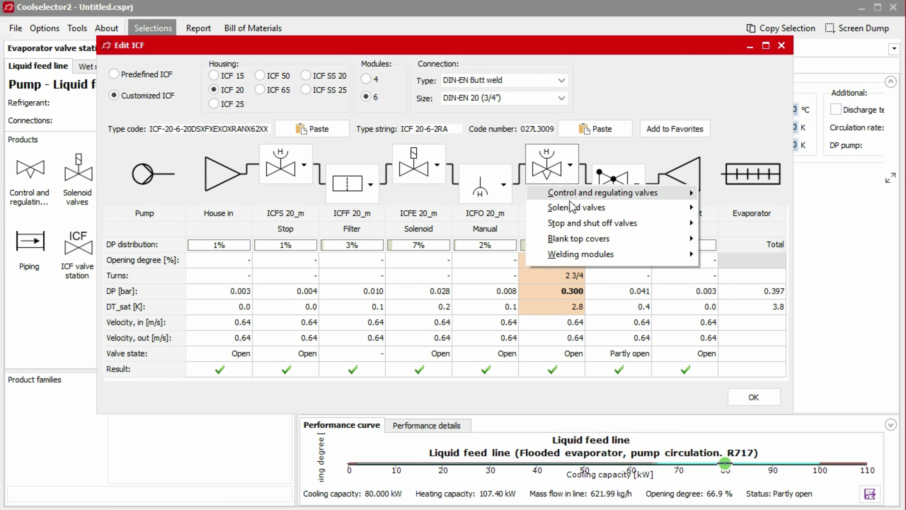
mouse_move(571, 246)
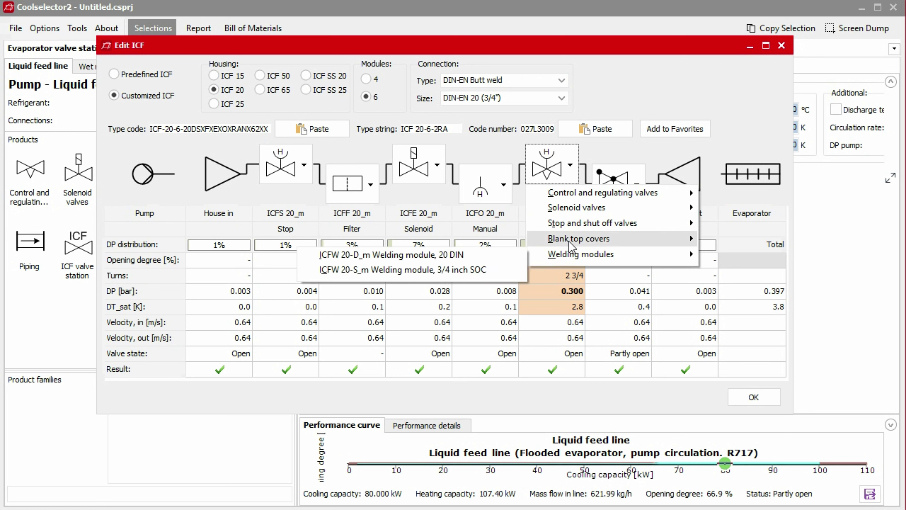
left_click(570, 168)
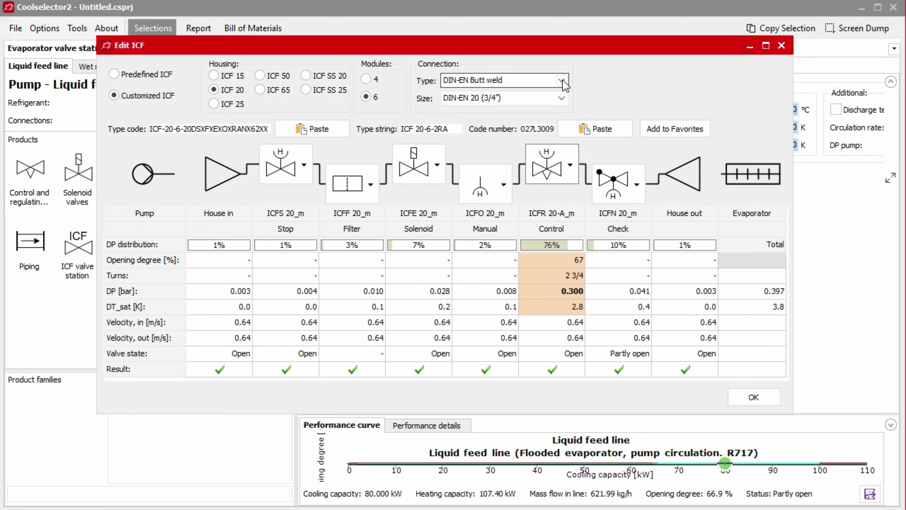
Confirm the customised ICF, add a DIN-EN steel pipe to the liquid feed line, and remove the steel reducer
left_click(761, 400)
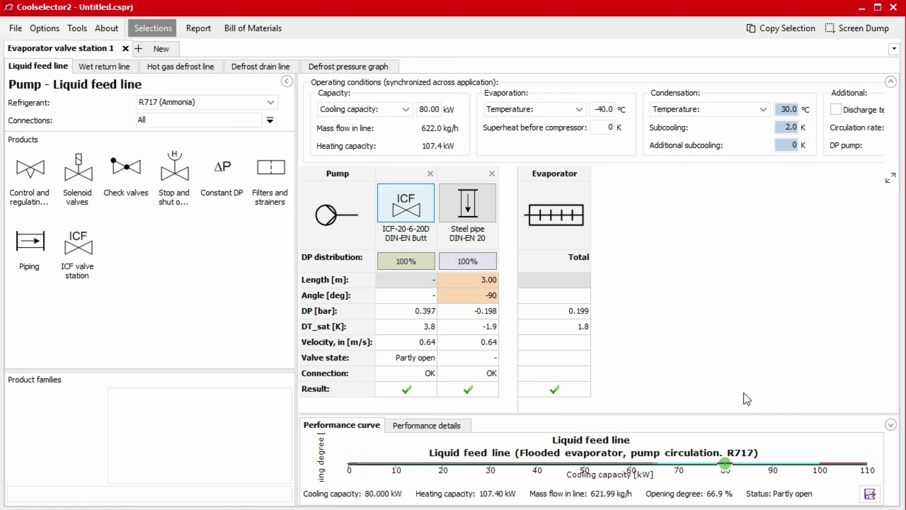
left_click(31, 247)
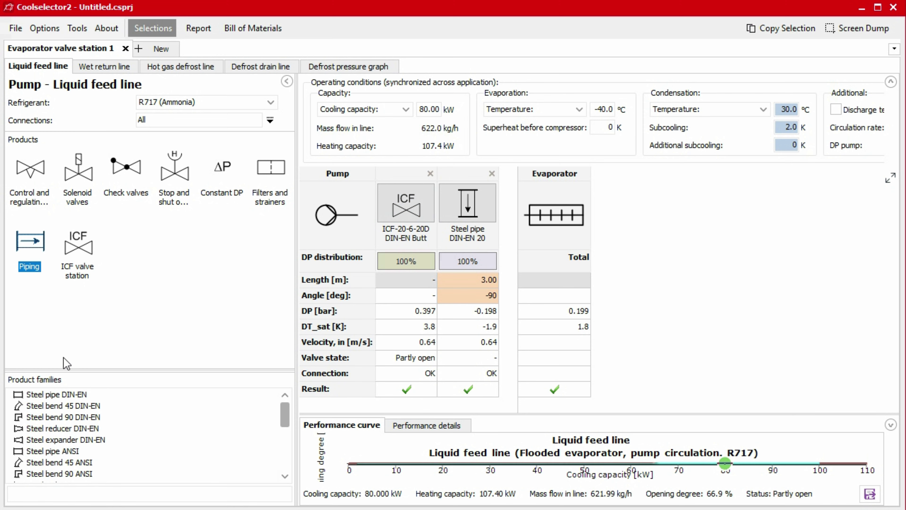
left_click_drag(53, 395, 523, 250)
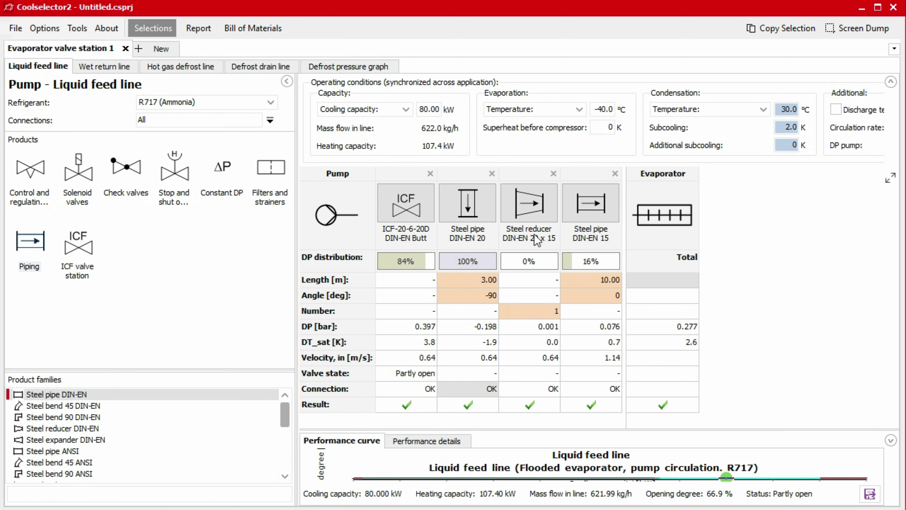
left_click(553, 173)
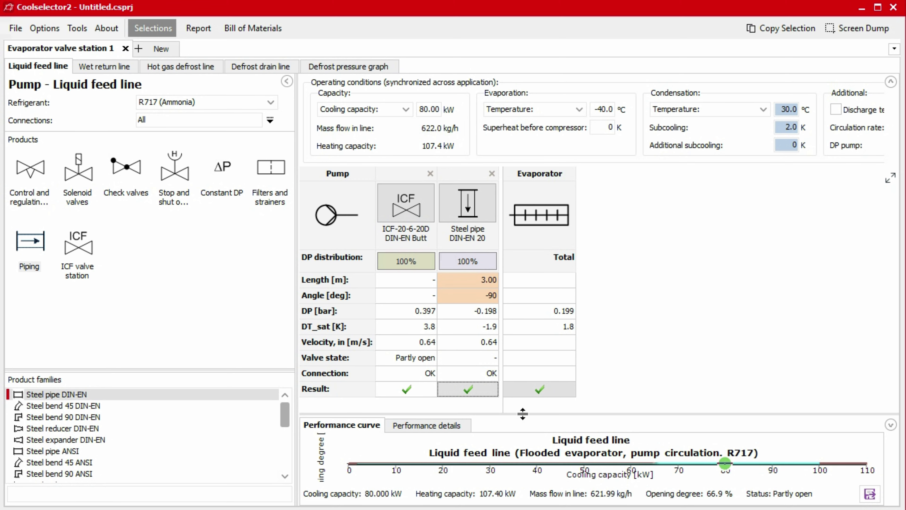
Show the liquid feed line's performance details with its state-point table, briefly viewing the log(p)-h diagram
left_click_drag(524, 413, 518, 247)
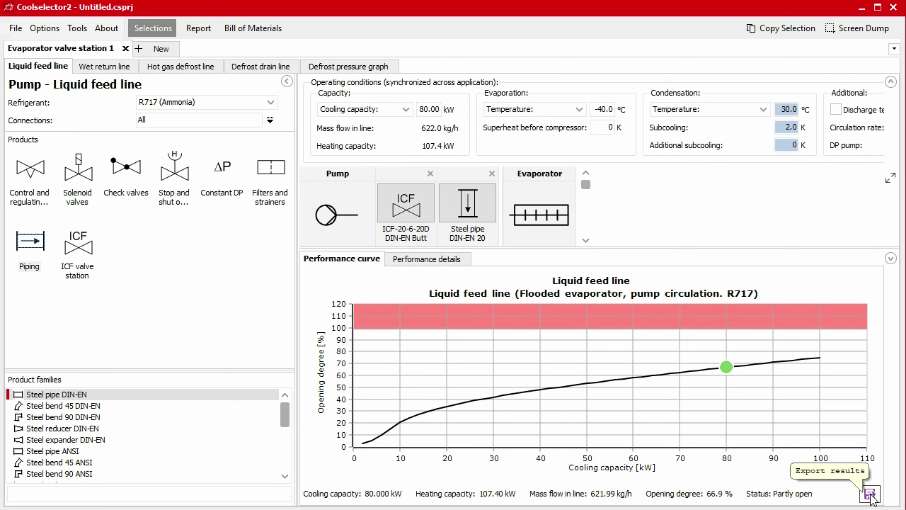
left_click(426, 259)
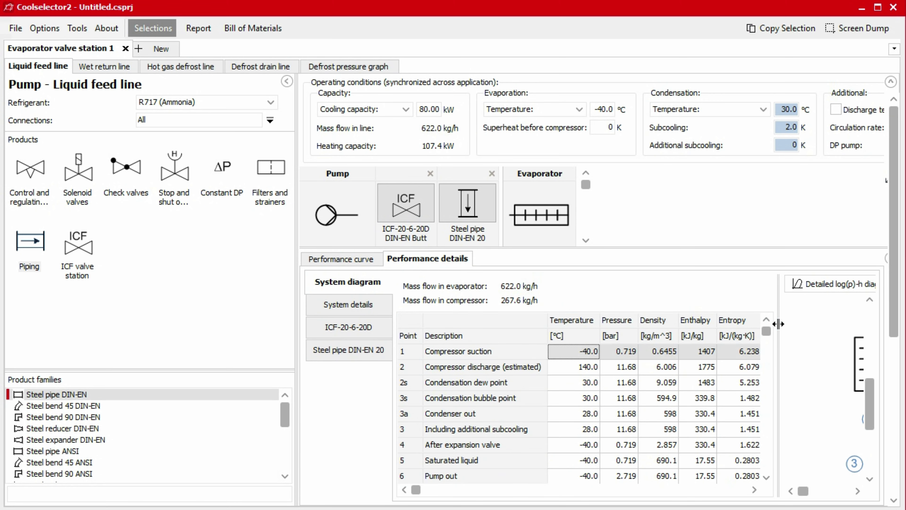
left_click_drag(778, 324, 537, 324)
mouse_move(870, 424)
left_mouse_down()
mouse_move(870, 468)
mouse_move(870, 419)
left_mouse_up()
left_click(601, 283)
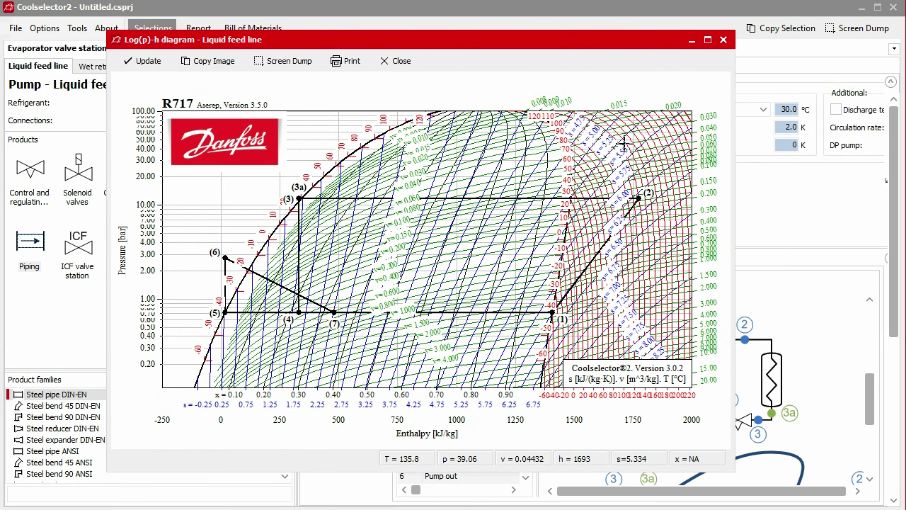
left_click(723, 39)
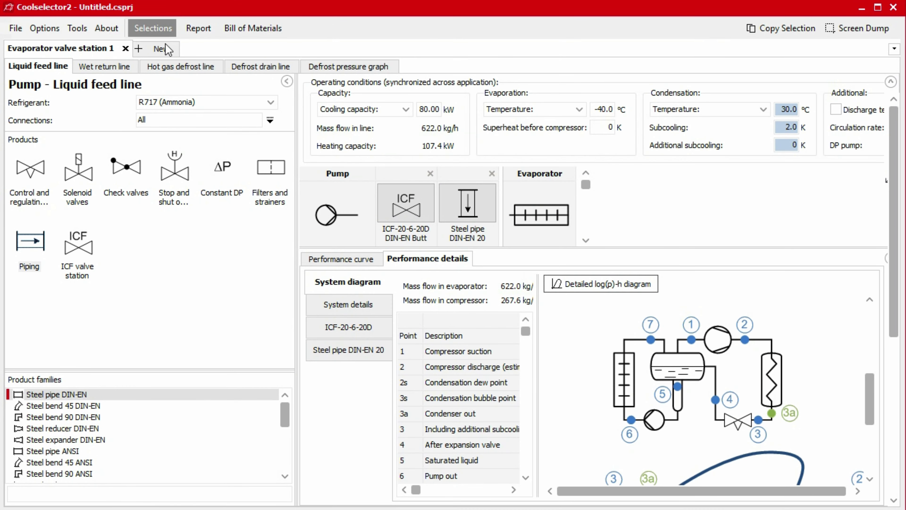
For the wet return line, list the SVA 100 straight valve's code numbers and select 148B6010
left_click(95, 68)
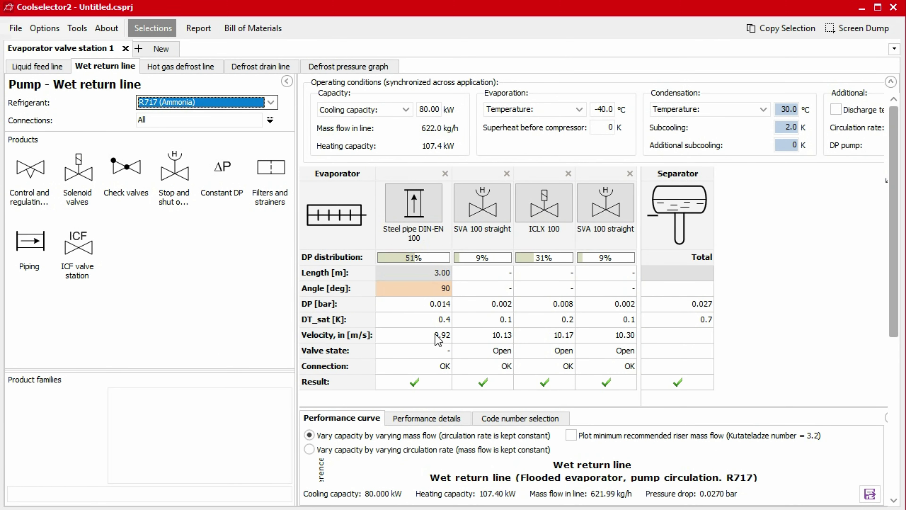
left_click_drag(575, 408, 576, 300)
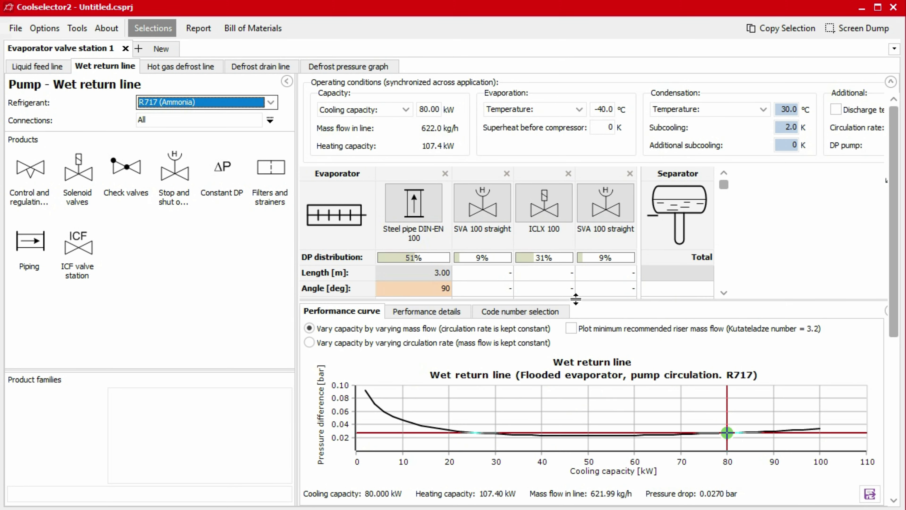
left_click(525, 312)
left_click(433, 328)
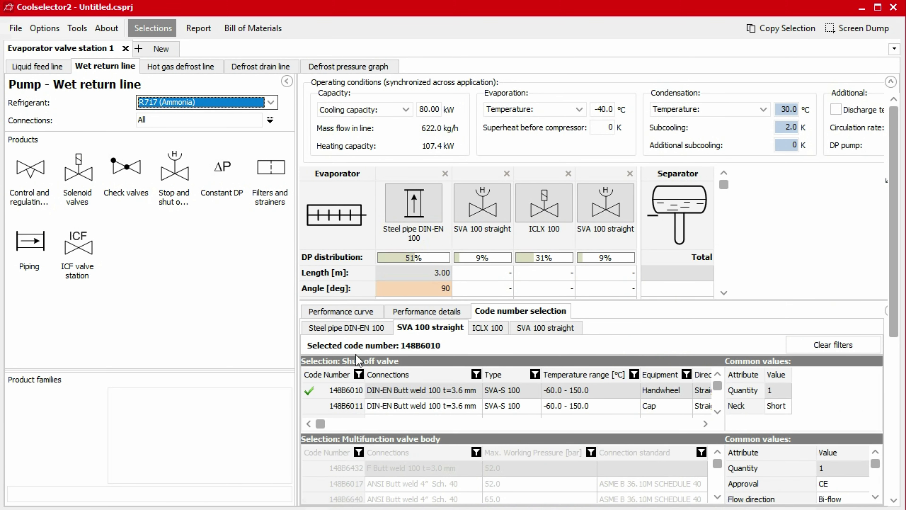
left_click(309, 392)
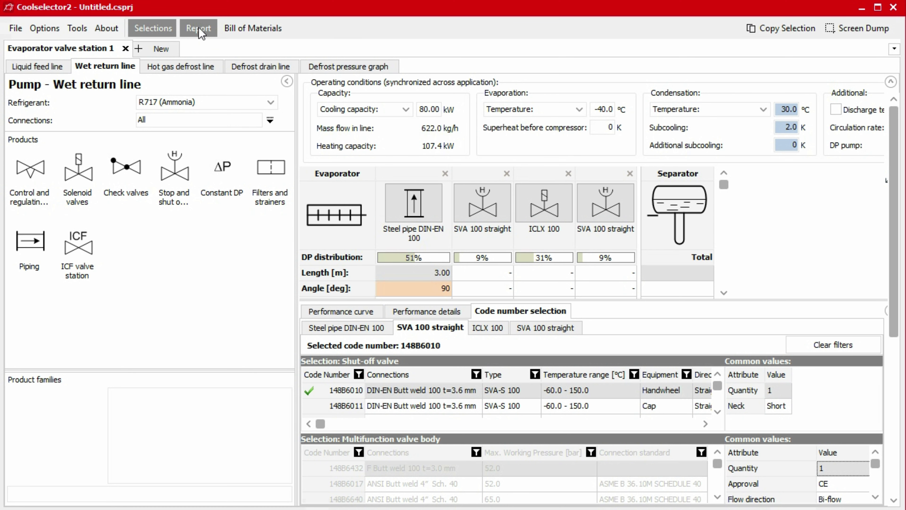
Add the comment 'Example' to the project report and regenerate it
left_click(198, 30)
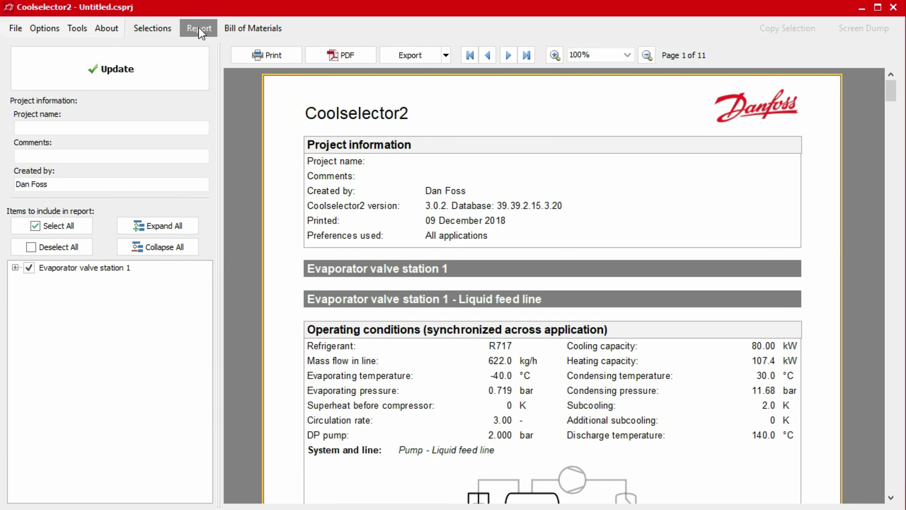
left_click(173, 156)
type("Example")
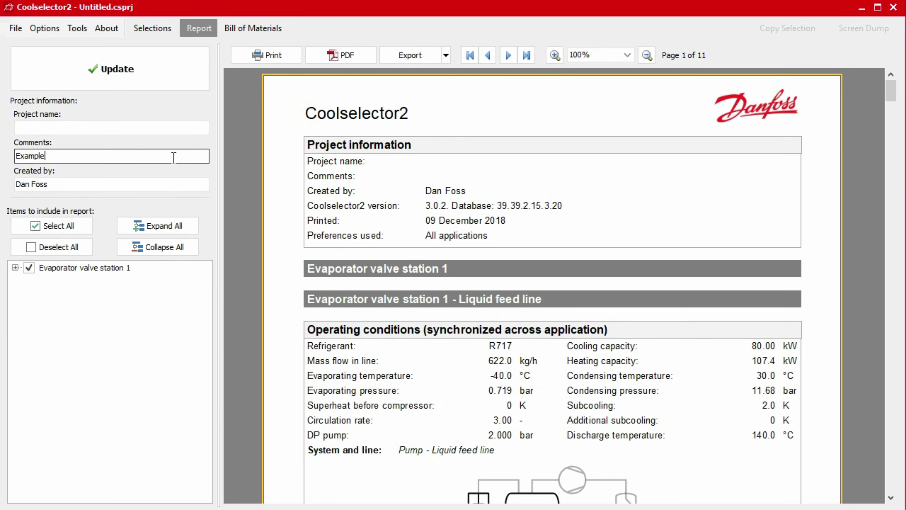
left_click(146, 83)
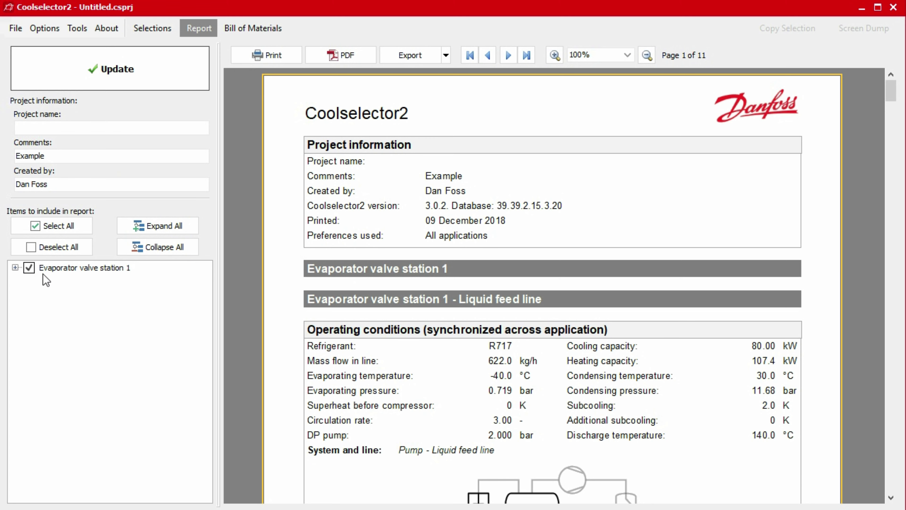
Include the Liquid feed line - Performance curve in the report and update it
left_click(16, 267)
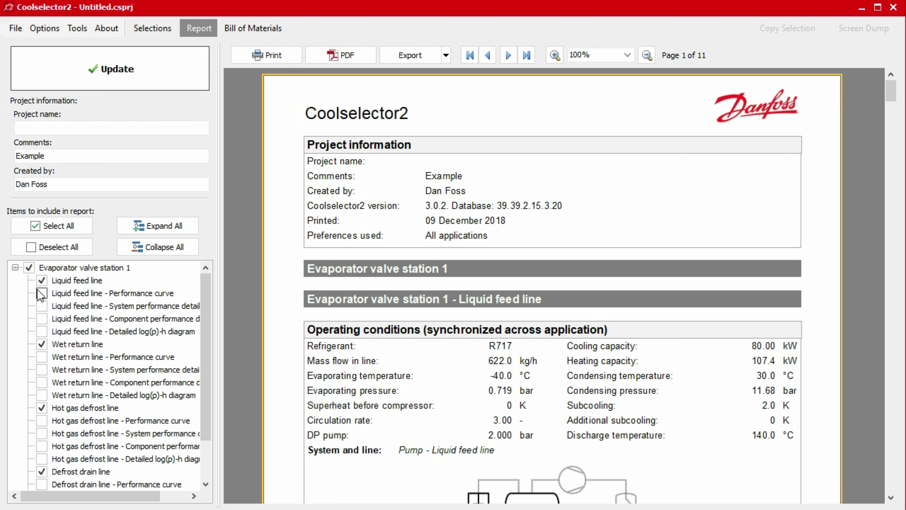
left_click(43, 294)
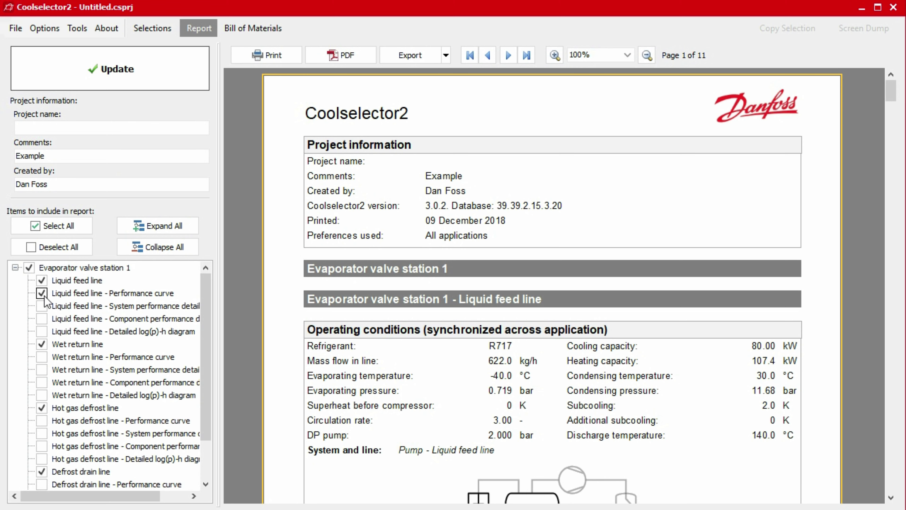
left_click(110, 73)
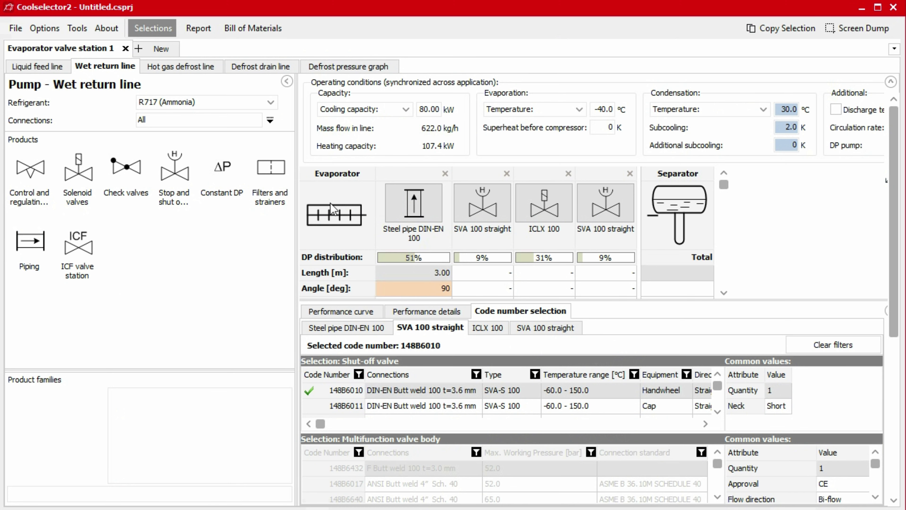
left_click(248, 27)
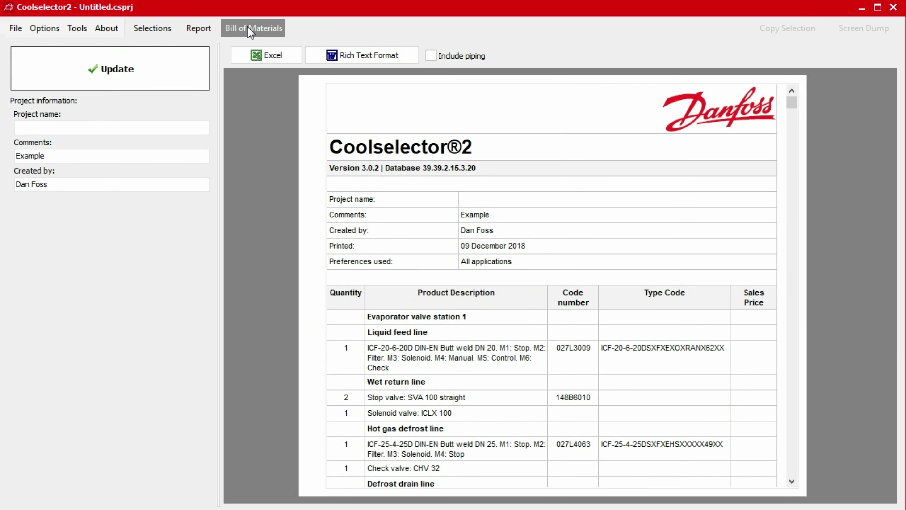